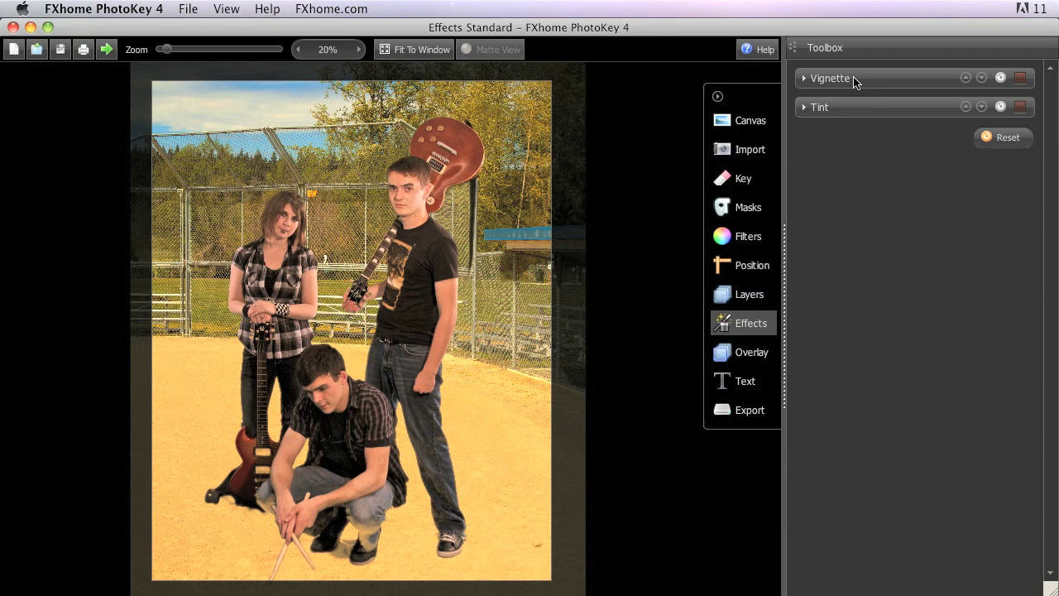
# - Apply a Normal-strength black vignette to darken the band photo's edges
pyautogui.click(922, 83)
pyautogui.click(913, 137)
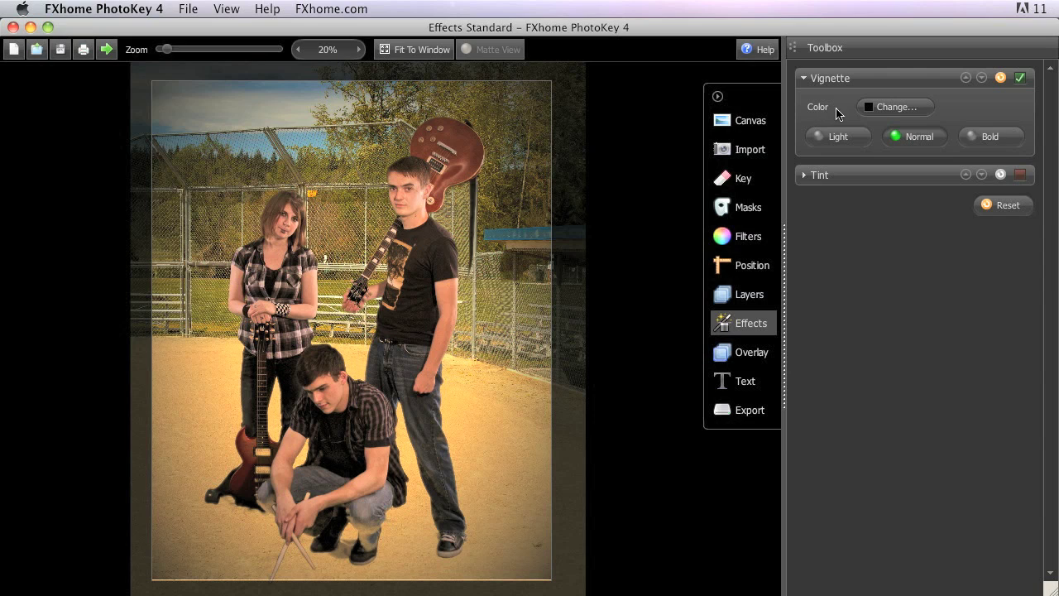
# - Change the vignette colour to pure white
pyautogui.click(893, 108)
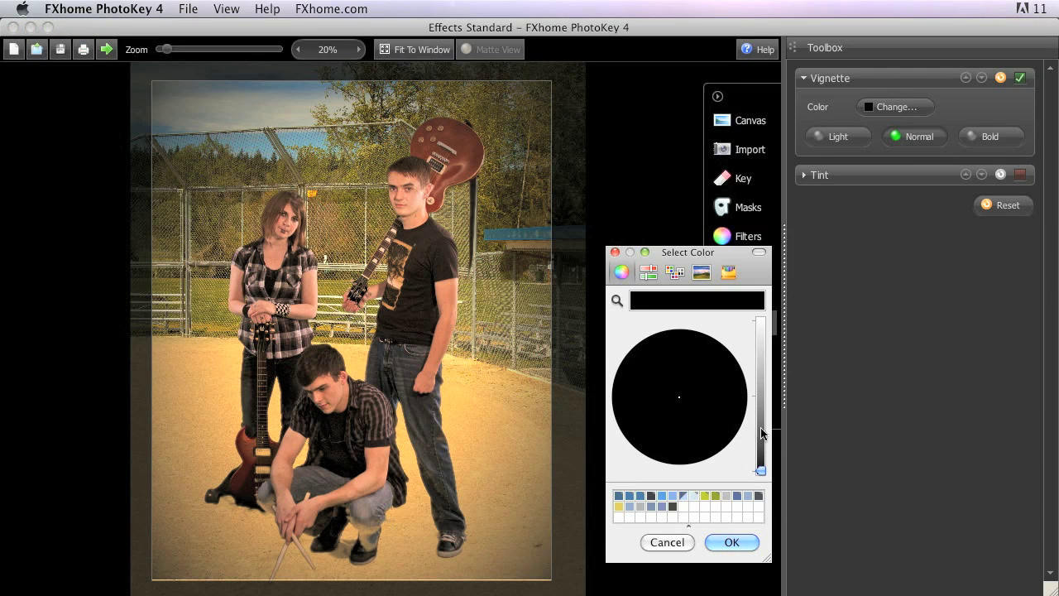
pyautogui.moveTo(762, 433); pyautogui.dragTo(765, 311)
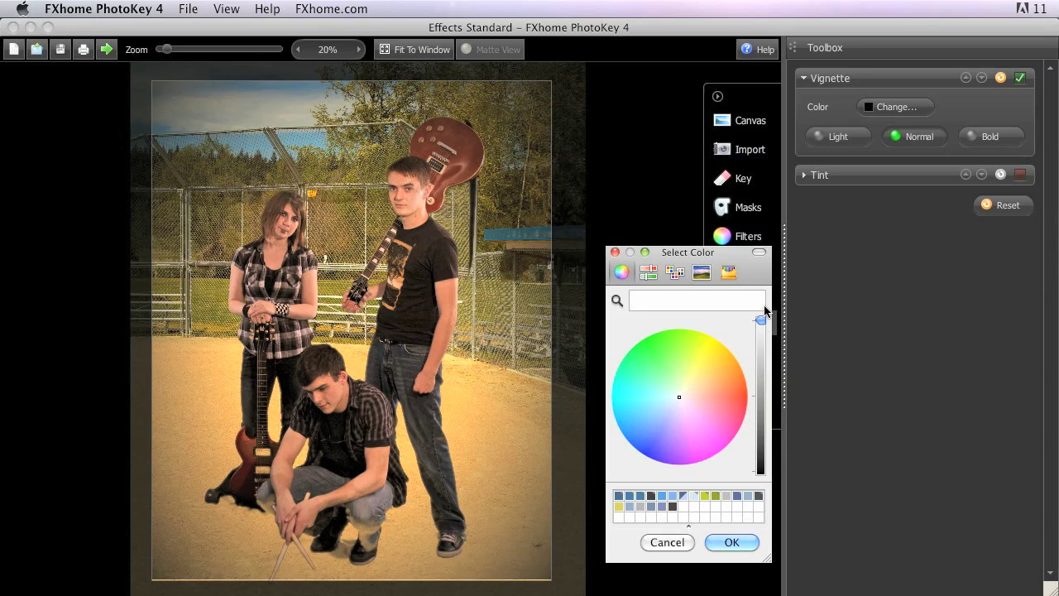
pyautogui.click(734, 540)
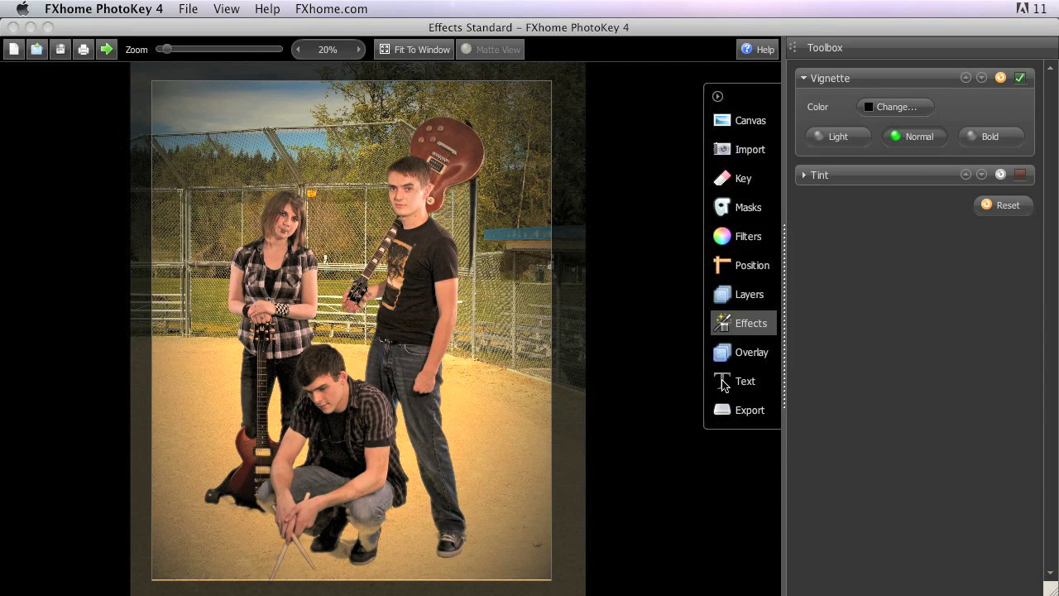
# - Try Light and Normal vignette strengths, then settle on Bold
pyautogui.click(852, 139)
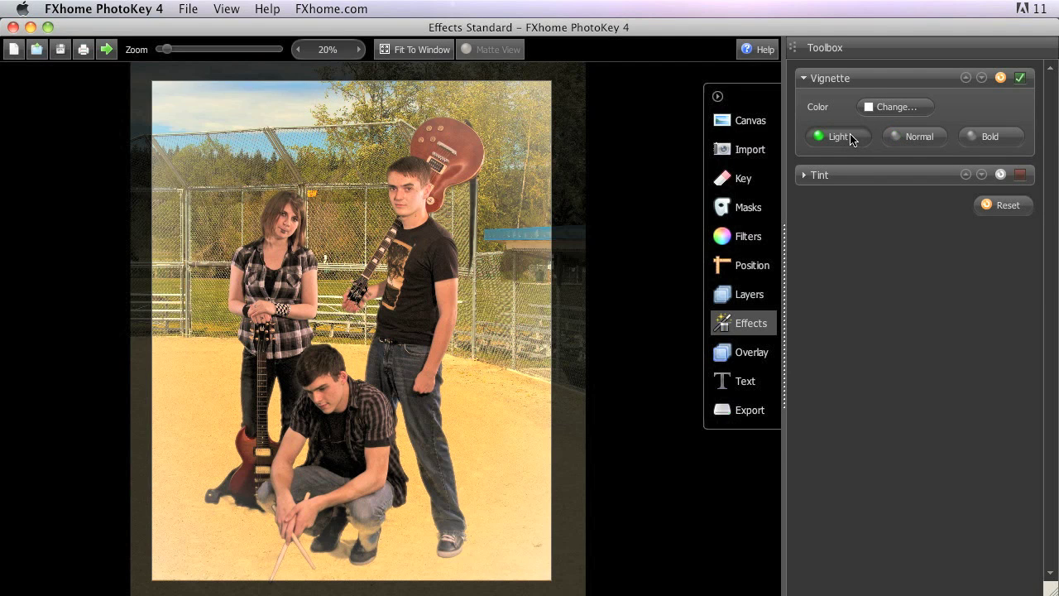
pyautogui.click(926, 140)
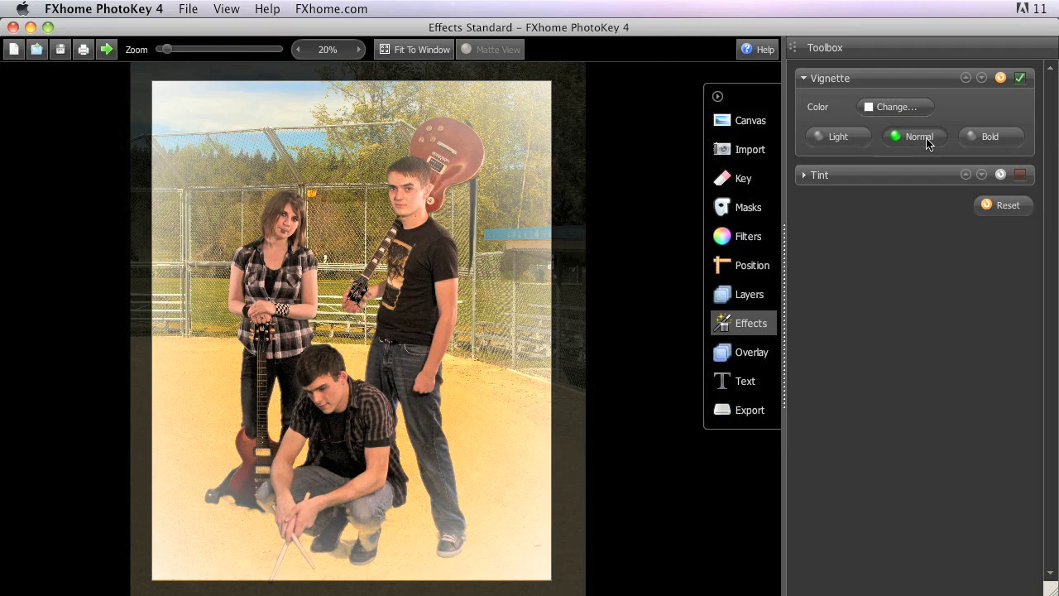
pyautogui.click(1007, 137)
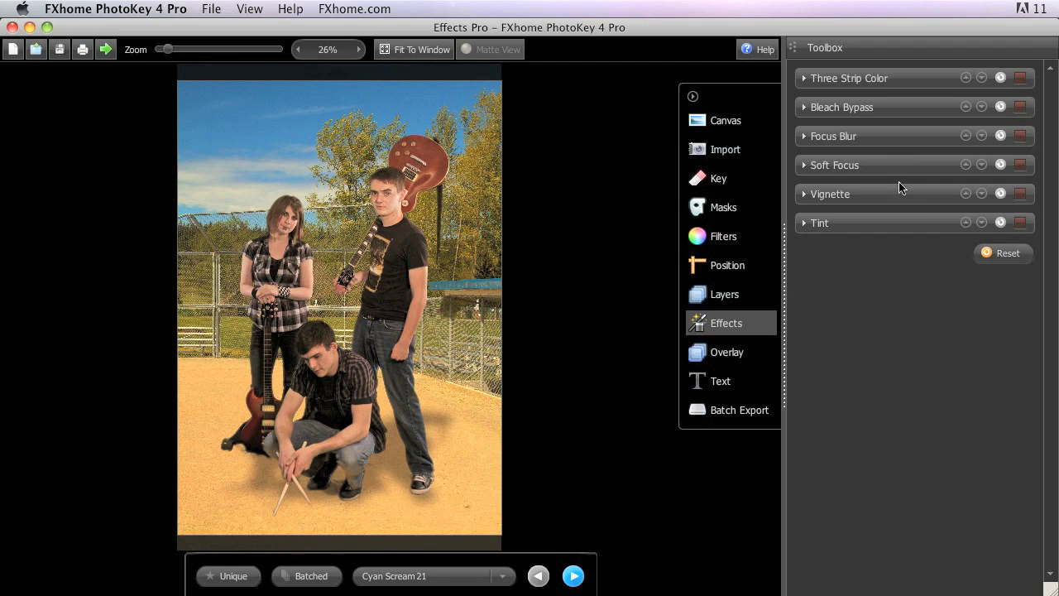
# - Stretch the vignette to 88% horizontal and 72% vertical, feather 0.80, bias 0.35, strength 100%
pyautogui.click(900, 193)
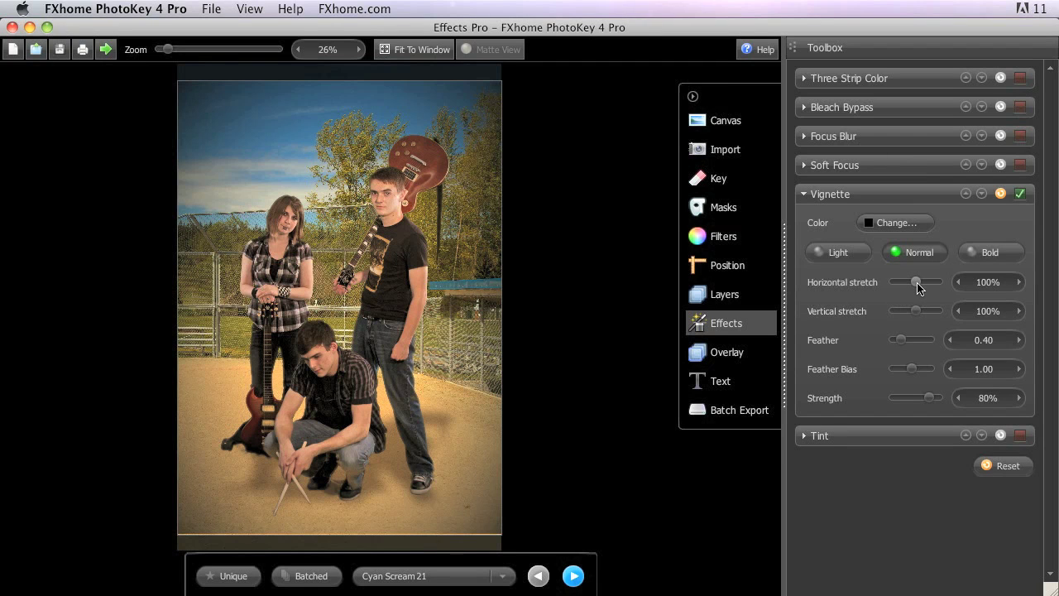
pyautogui.moveTo(917, 286); pyautogui.dragTo(909, 313)
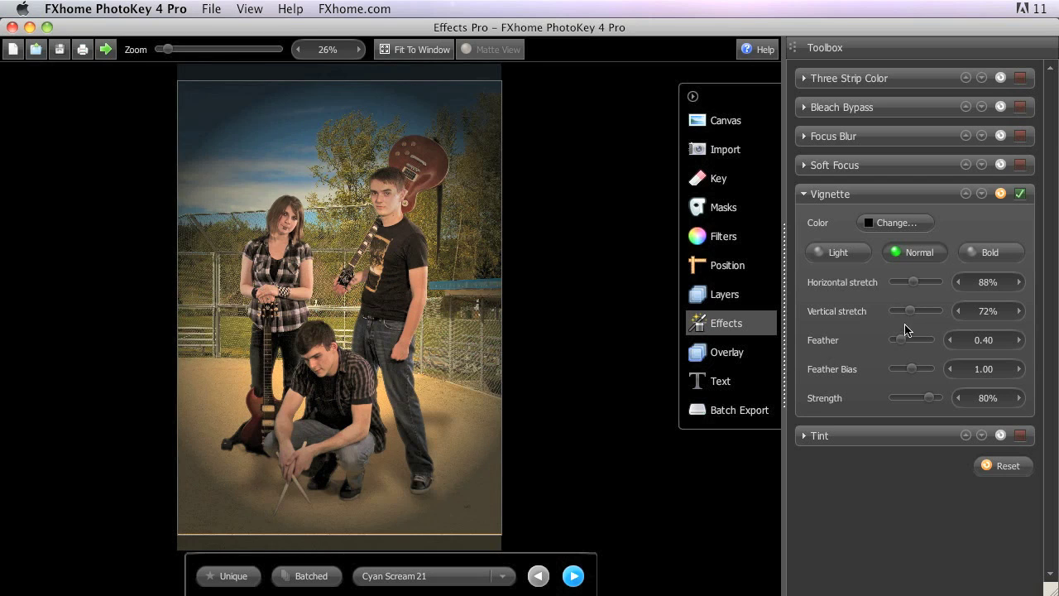
pyautogui.moveTo(902, 339); pyautogui.dragTo(911, 343)
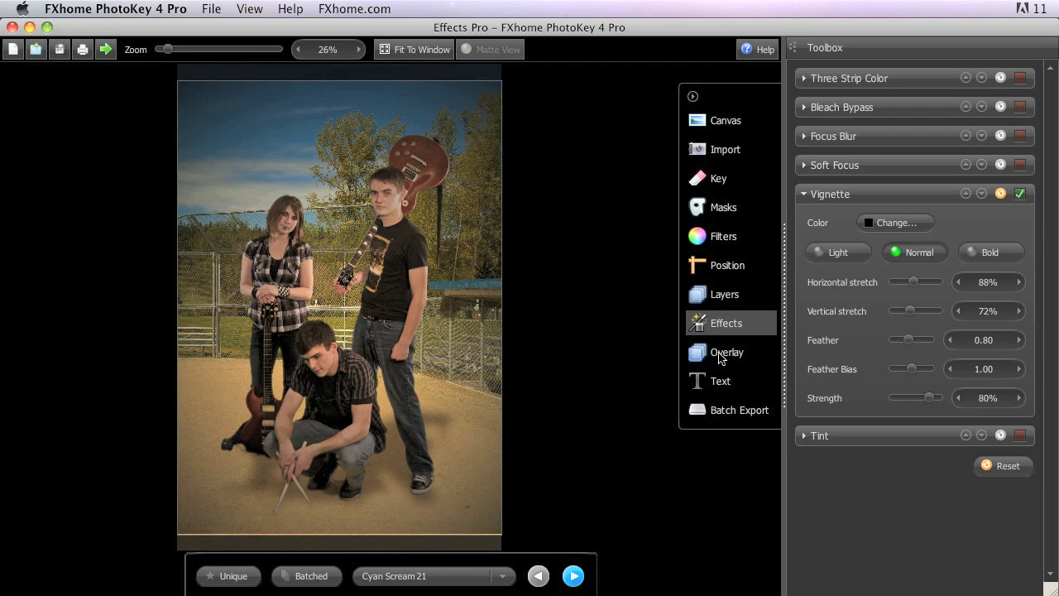
pyautogui.moveTo(911, 369)
pyautogui.mouseDown()
pyautogui.moveTo(903, 371)
pyautogui.moveTo(921, 374)
pyautogui.moveTo(902, 377)
pyautogui.mouseUp()
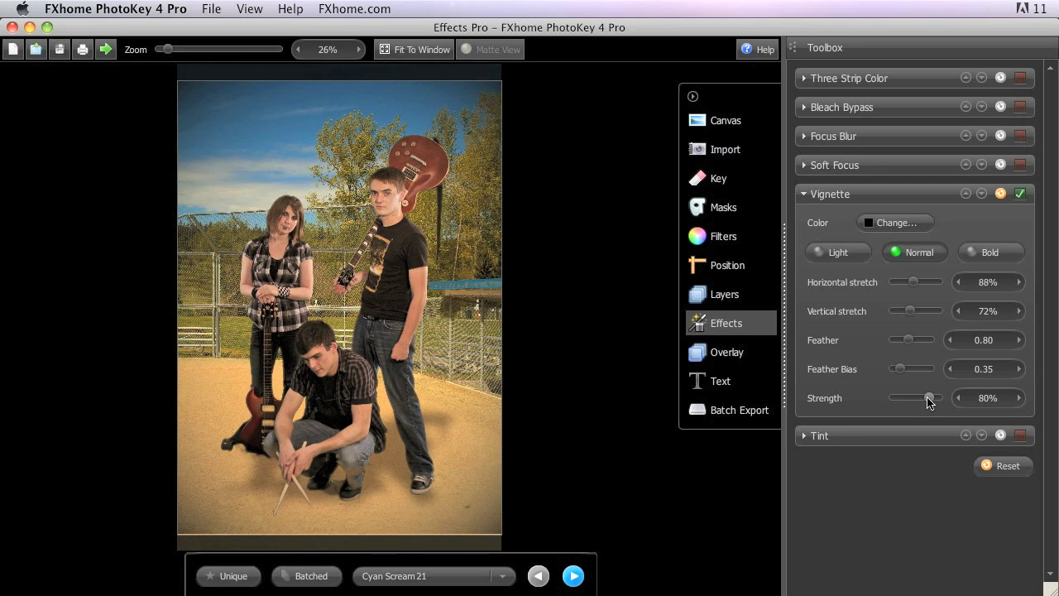
pyautogui.moveTo(929, 402)
pyautogui.mouseDown()
pyautogui.moveTo(900, 401)
pyautogui.moveTo(933, 403)
pyautogui.mouseUp()
pyautogui.doubleClick(987, 398)
pyautogui.write('100')
pyautogui.press('Return')
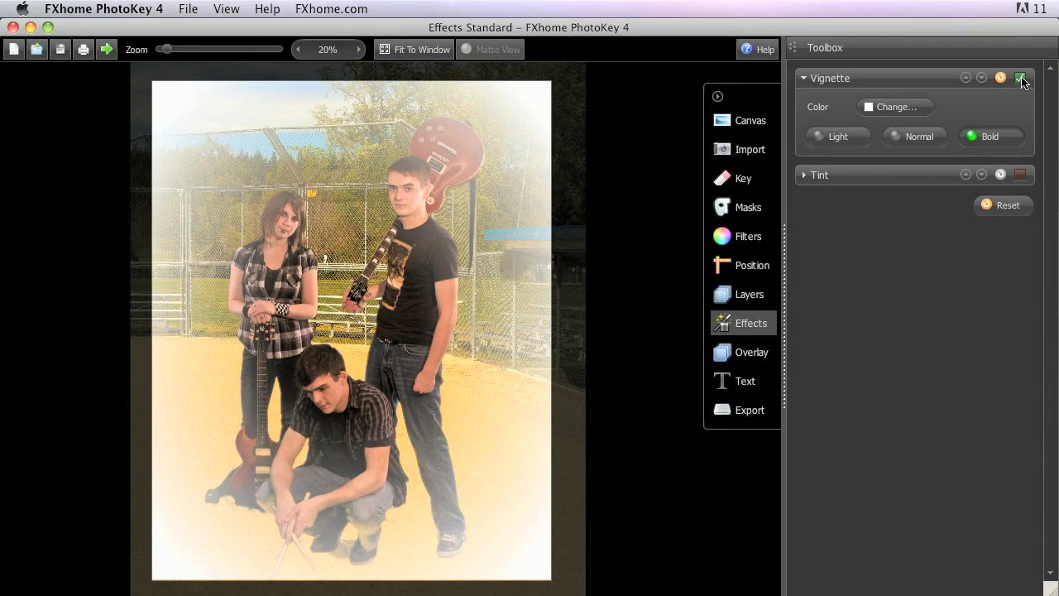
# - Switch off the vignette and apply a Black & White tint at 88% strength
pyautogui.click(1020, 78)
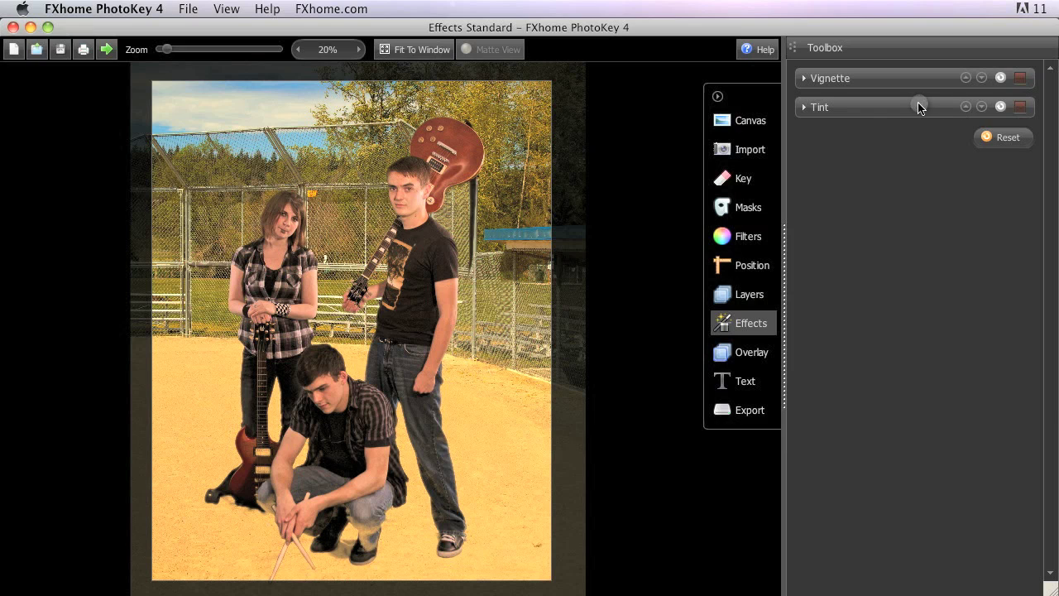
pyautogui.click(918, 107)
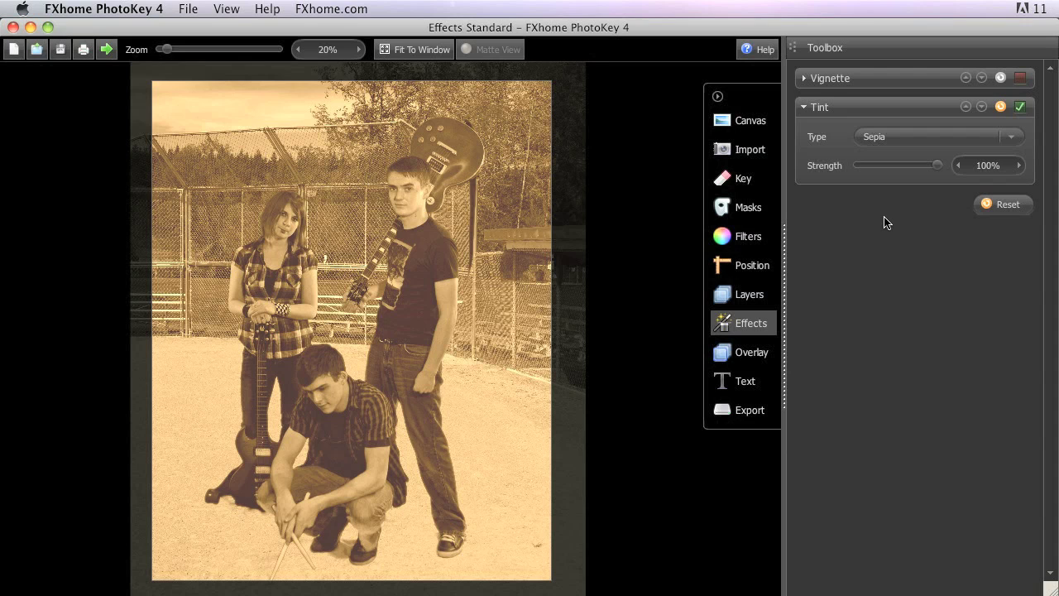
pyautogui.click(1018, 144)
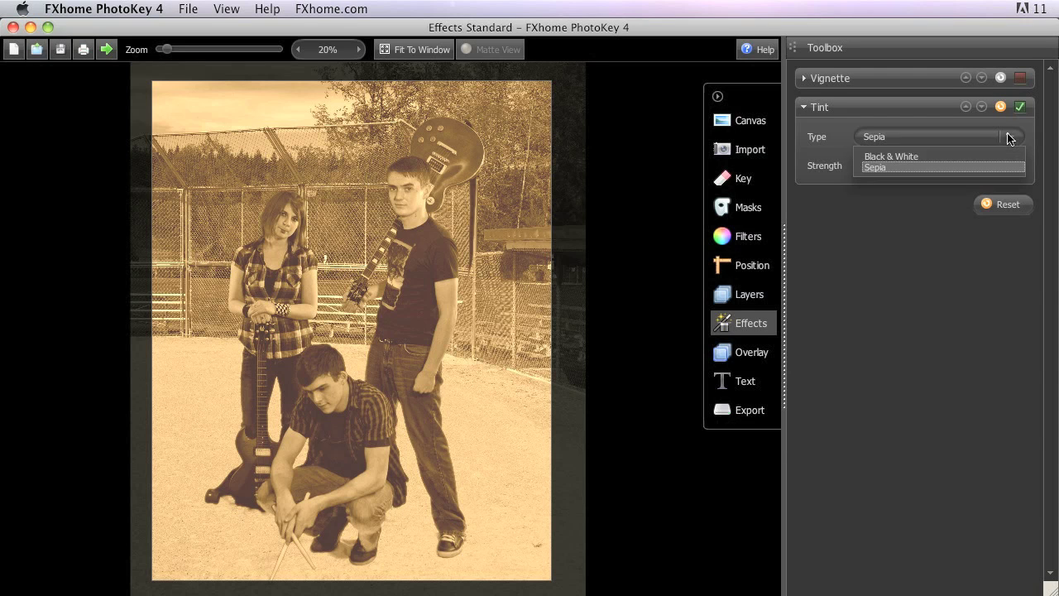
pyautogui.click(958, 151)
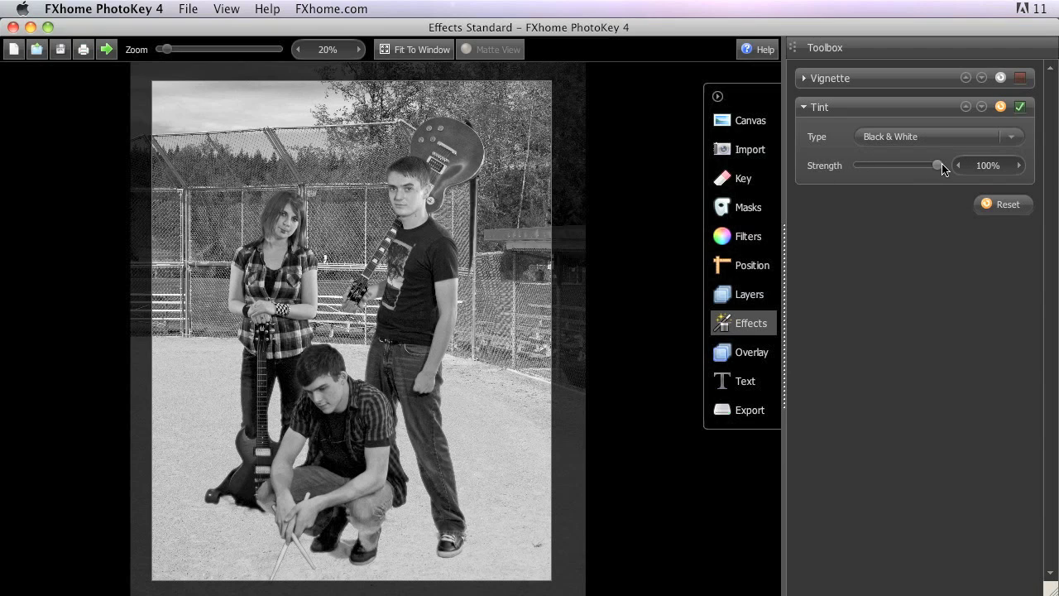
pyautogui.moveTo(939, 168); pyautogui.dragTo(915, 167)
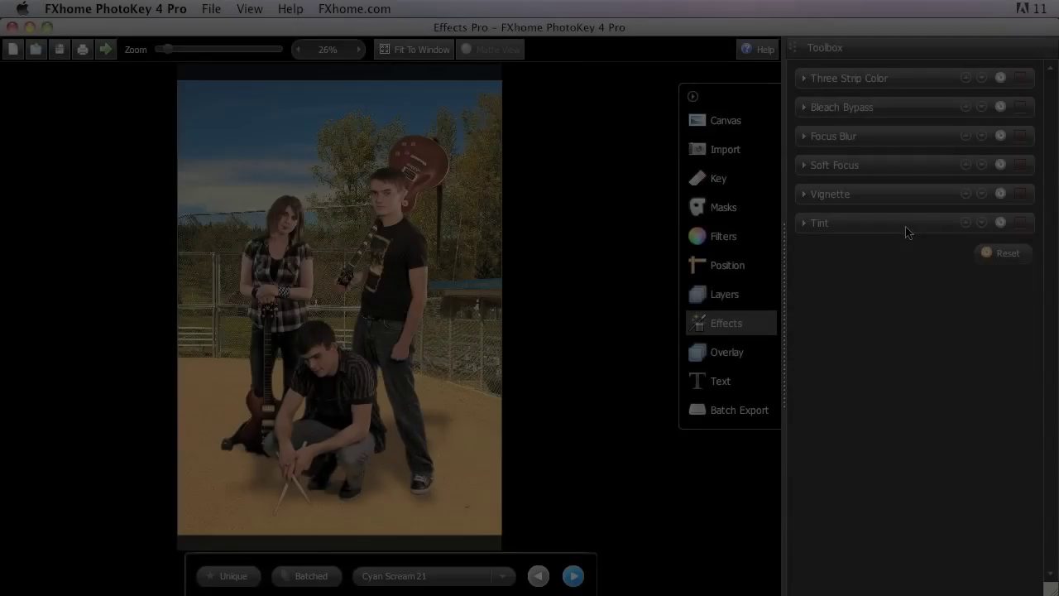
# - Preview Bronze, Cyanotype and Emerald tints, then settle on a Gold tint
pyautogui.click(905, 225)
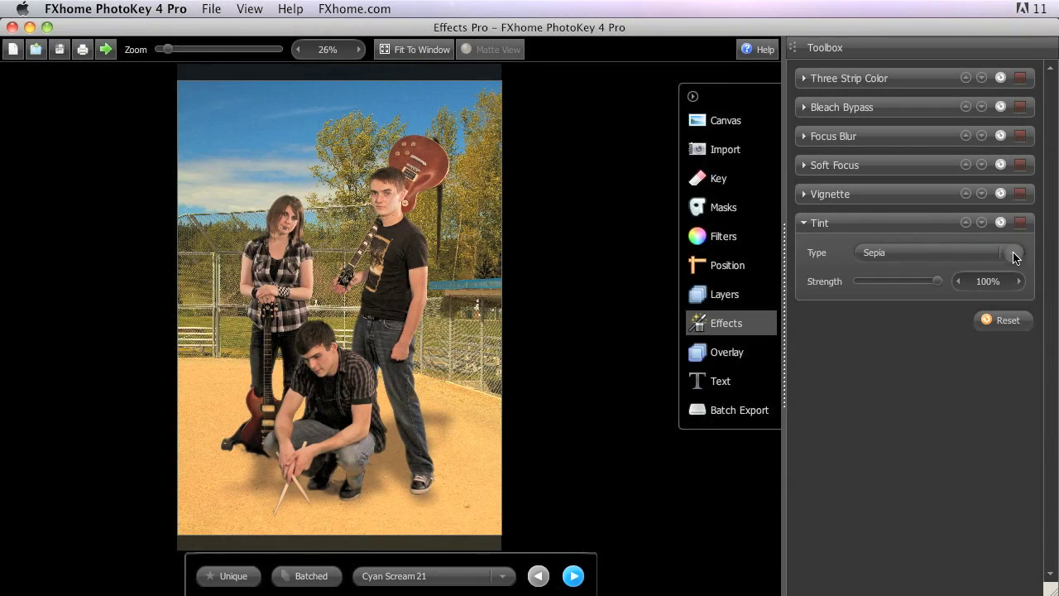
pyautogui.click(1014, 256)
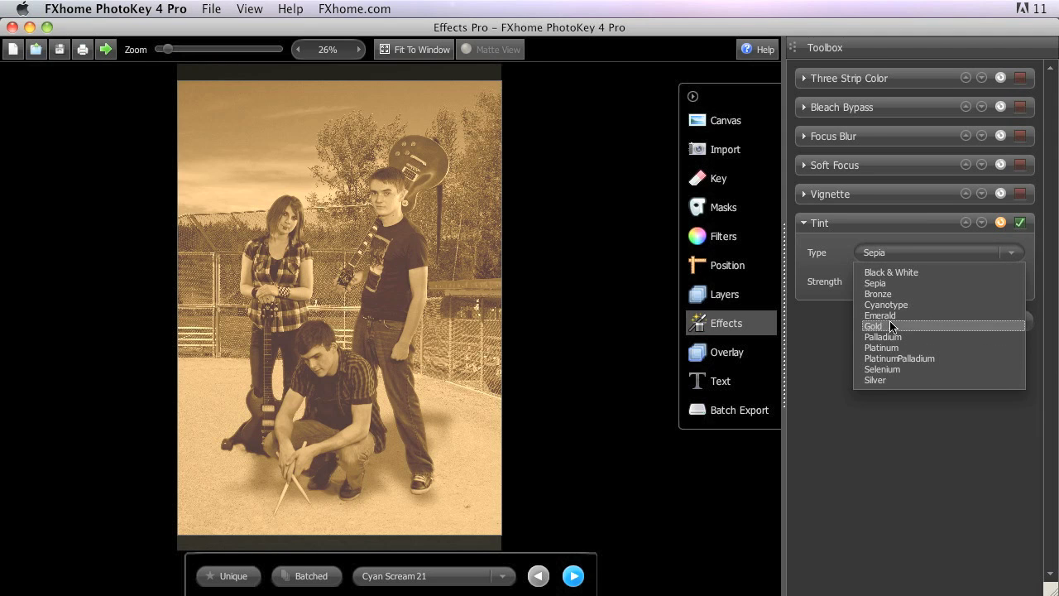
pyautogui.click(892, 295)
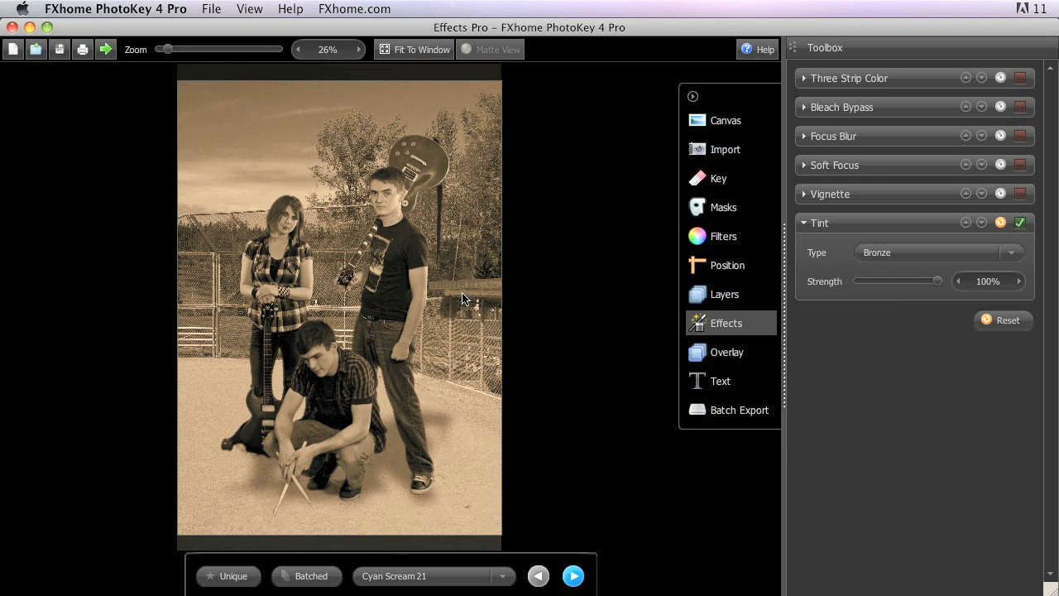
pyautogui.click(1009, 250)
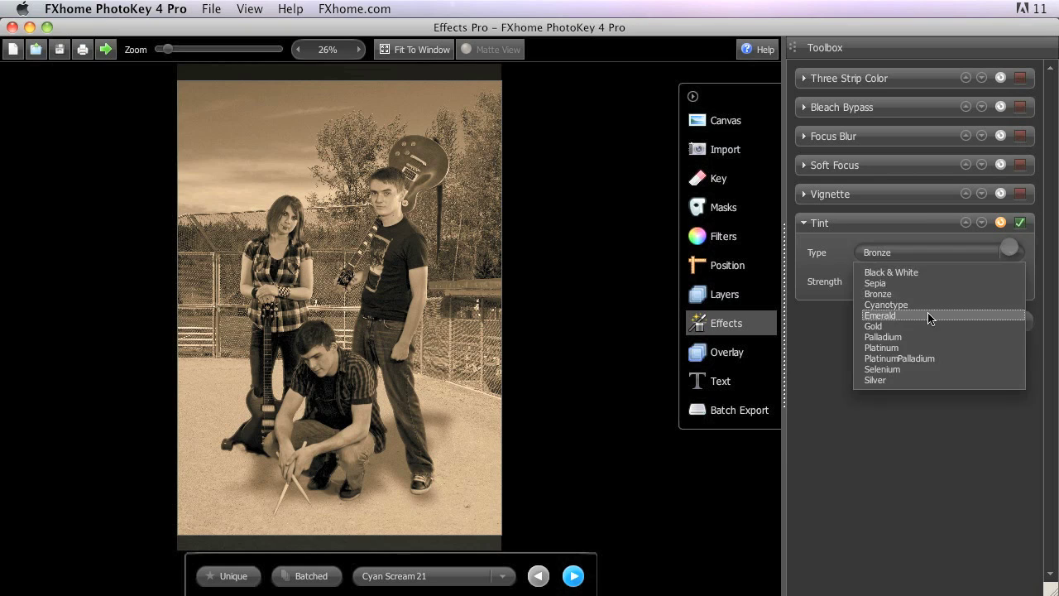
pyautogui.click(924, 304)
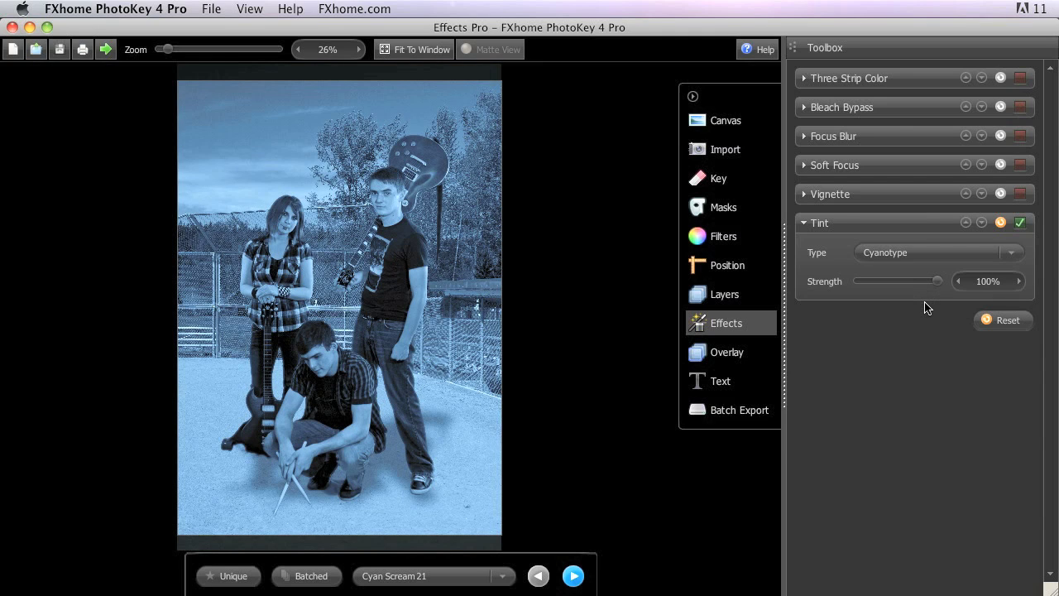
pyautogui.click(1011, 252)
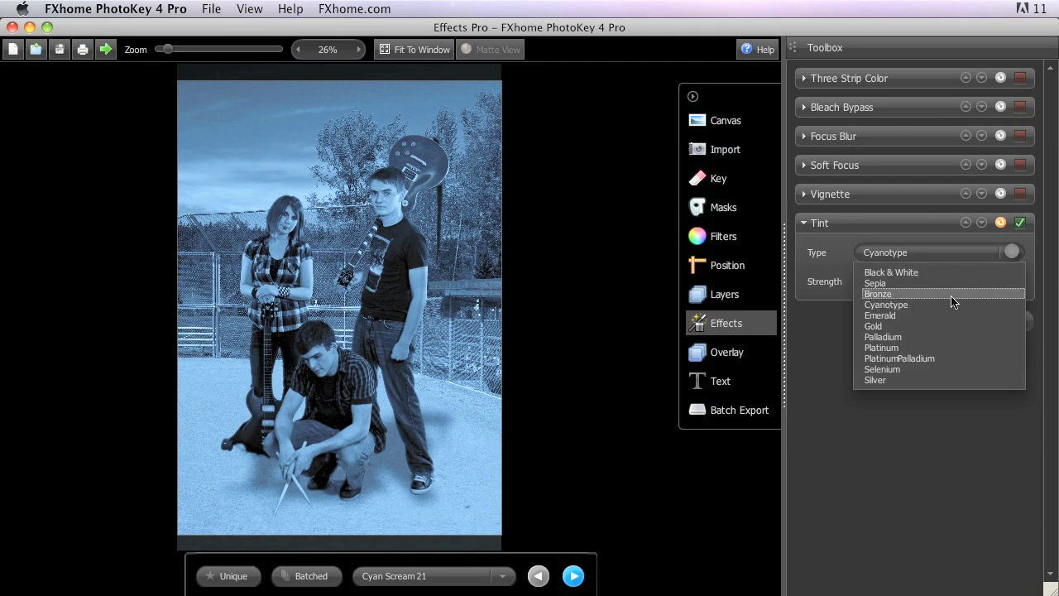
pyautogui.click(918, 316)
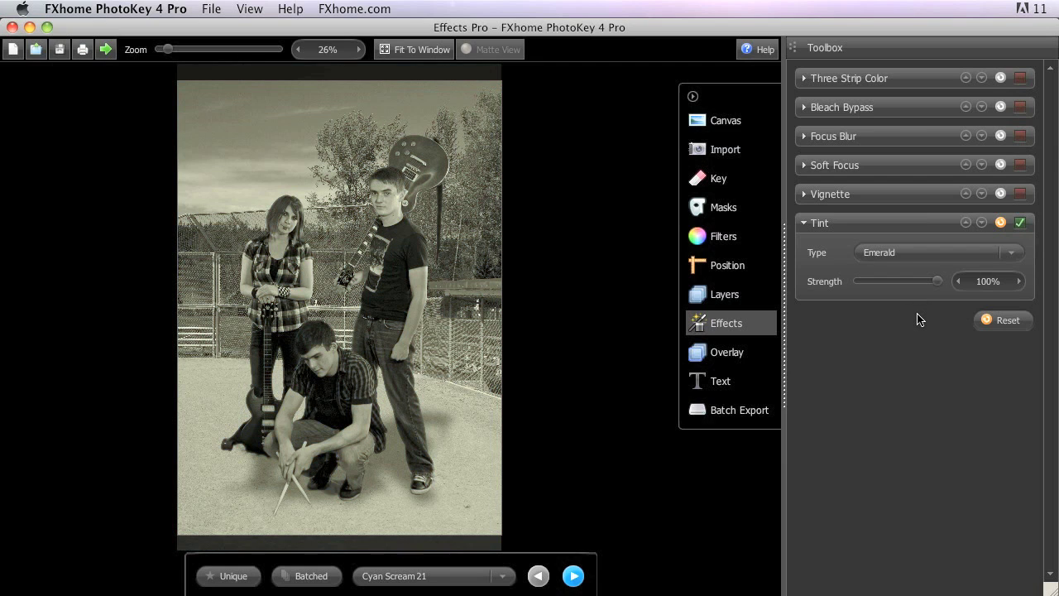
pyautogui.click(1011, 253)
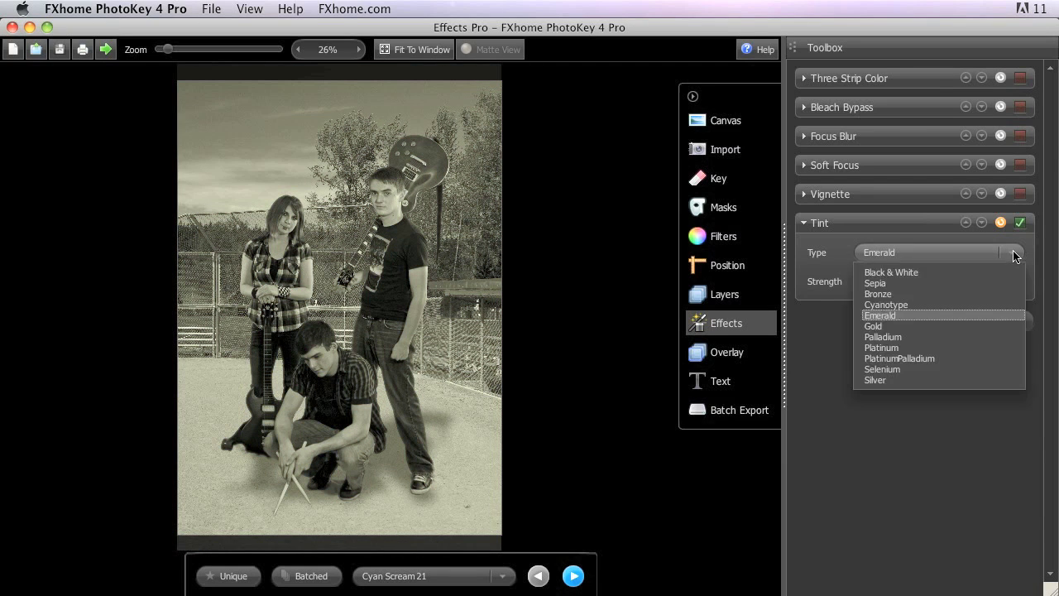
pyautogui.click(902, 325)
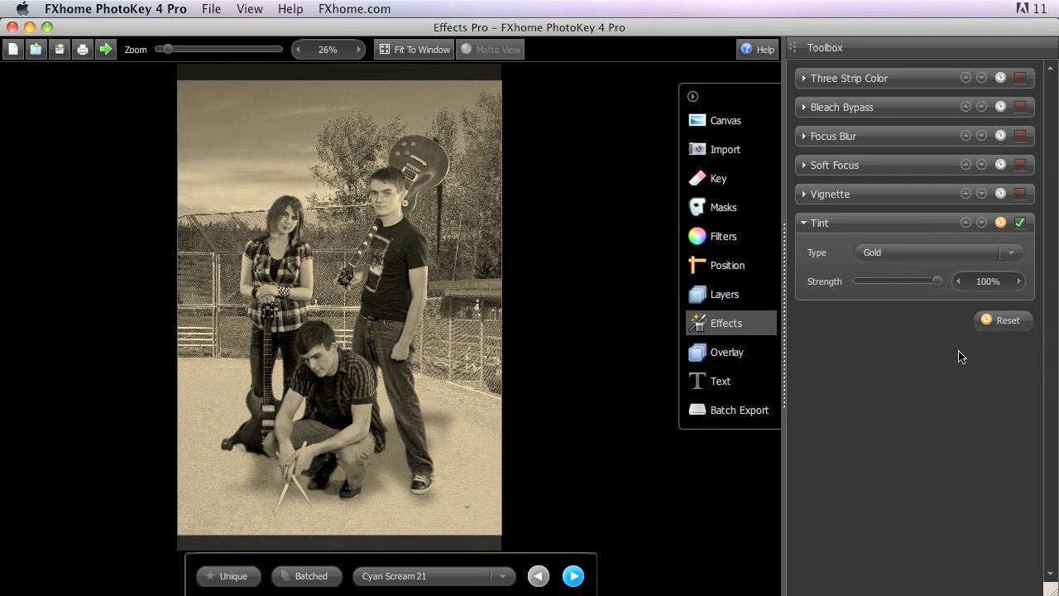
# - Try the Palladium, Platinum and PlatinumPalladium tints on the band photo
pyautogui.click(1011, 252)
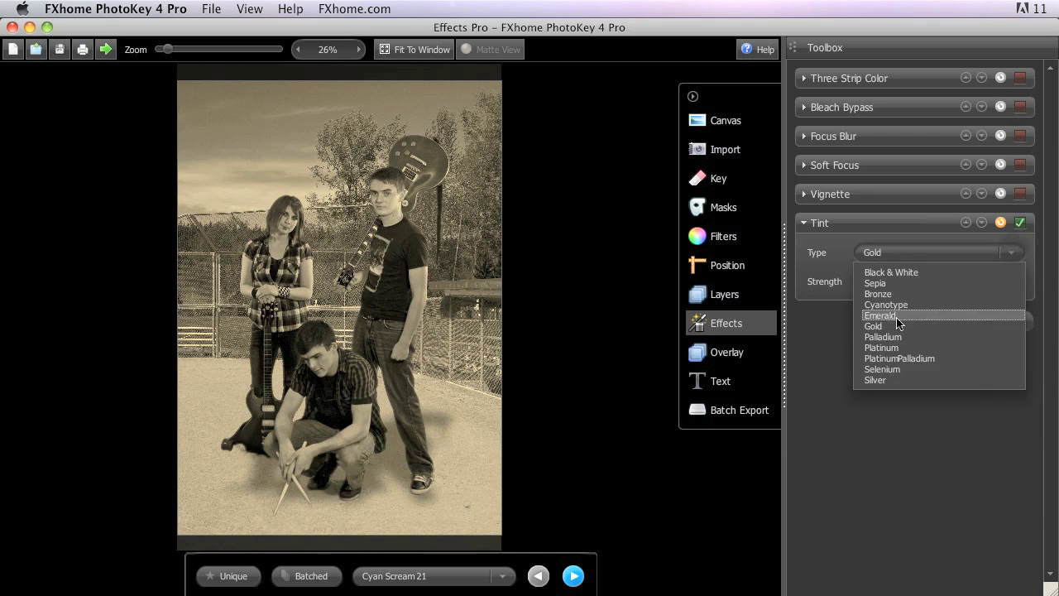
pyautogui.click(871, 328)
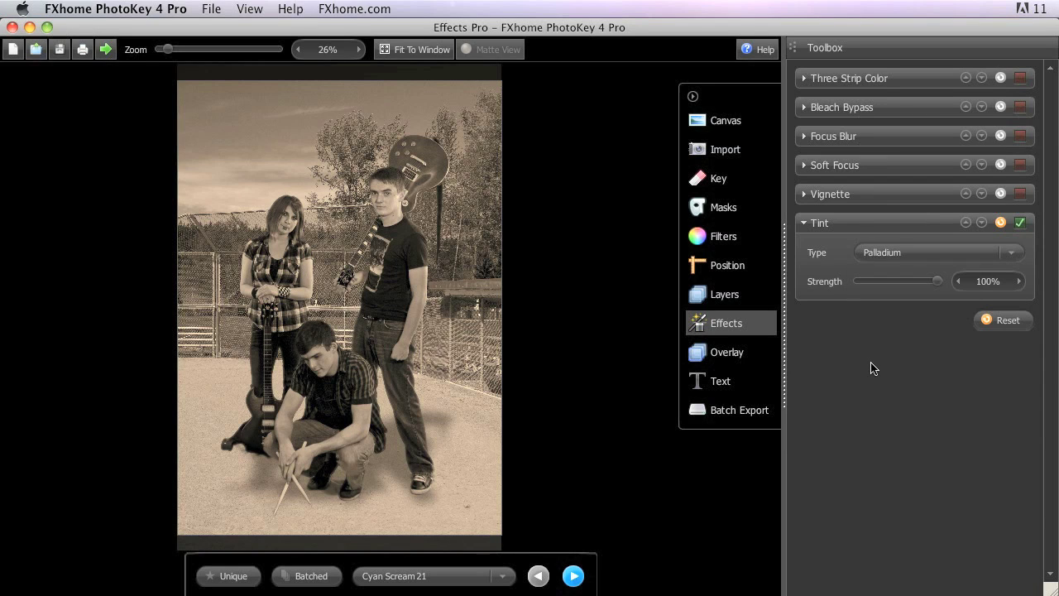
pyautogui.click(1014, 260)
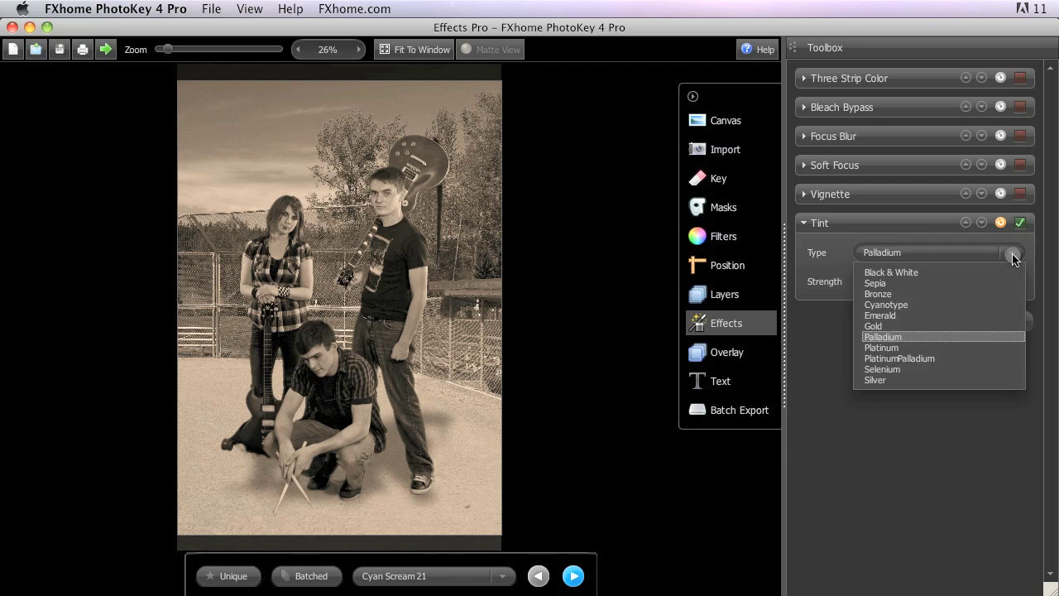
pyautogui.click(913, 348)
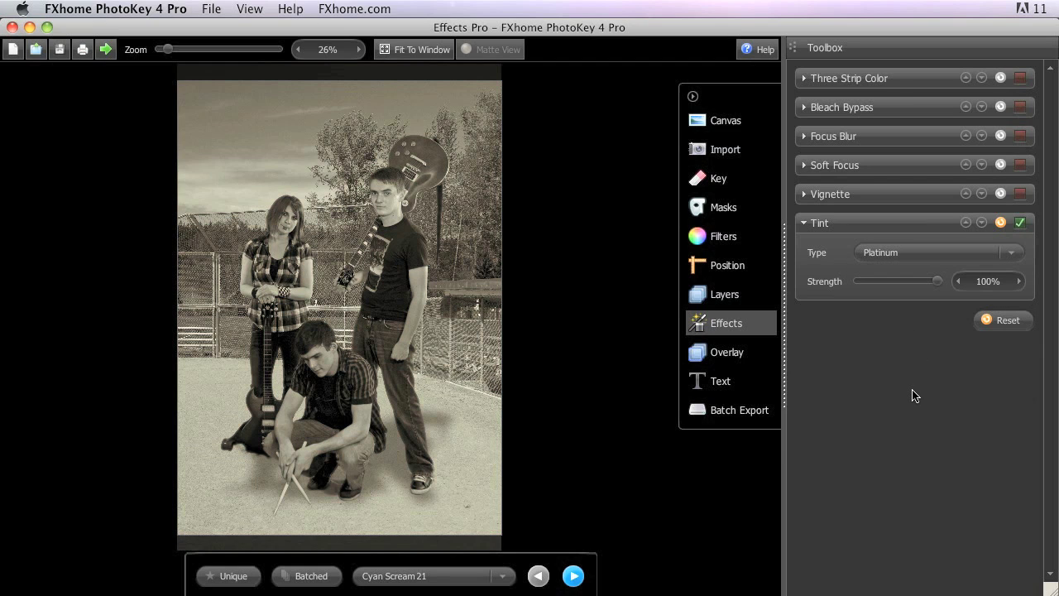
pyautogui.click(1018, 260)
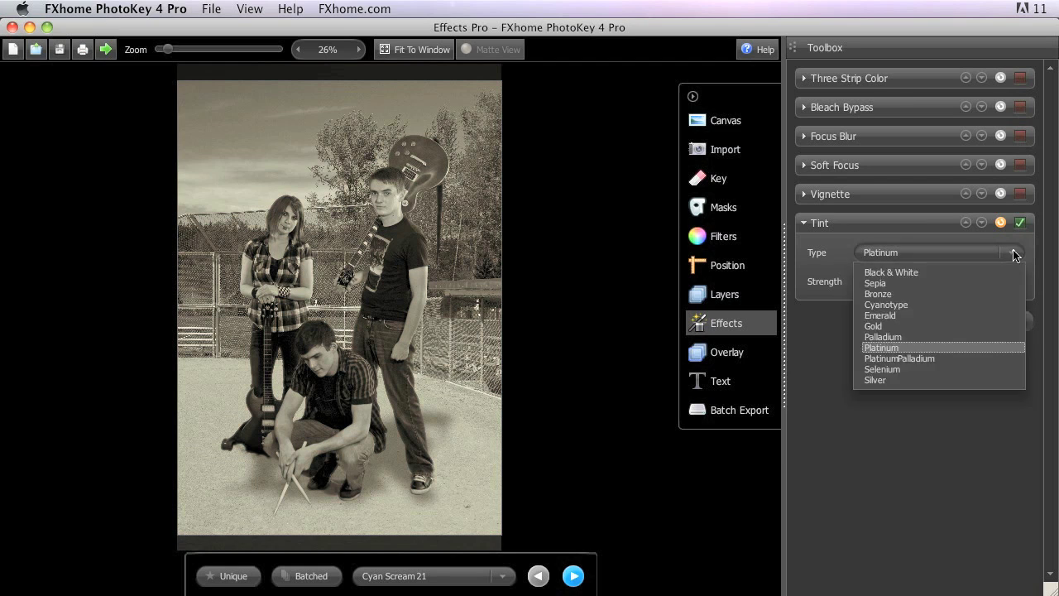
pyautogui.click(949, 363)
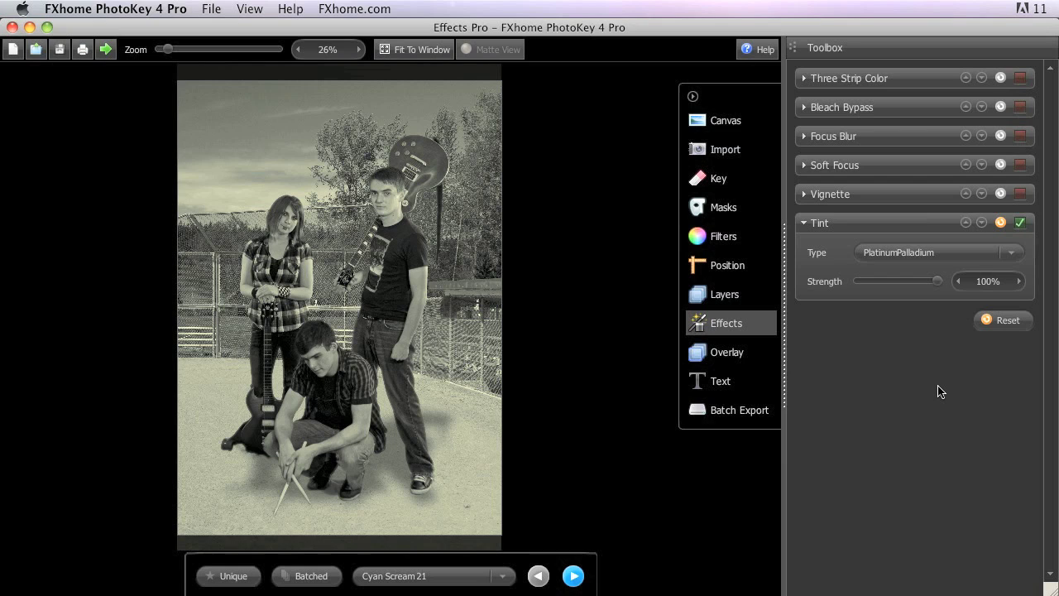
# - Try the Selenium and Silver tints, then switch the Tint effect off
pyautogui.click(1003, 254)
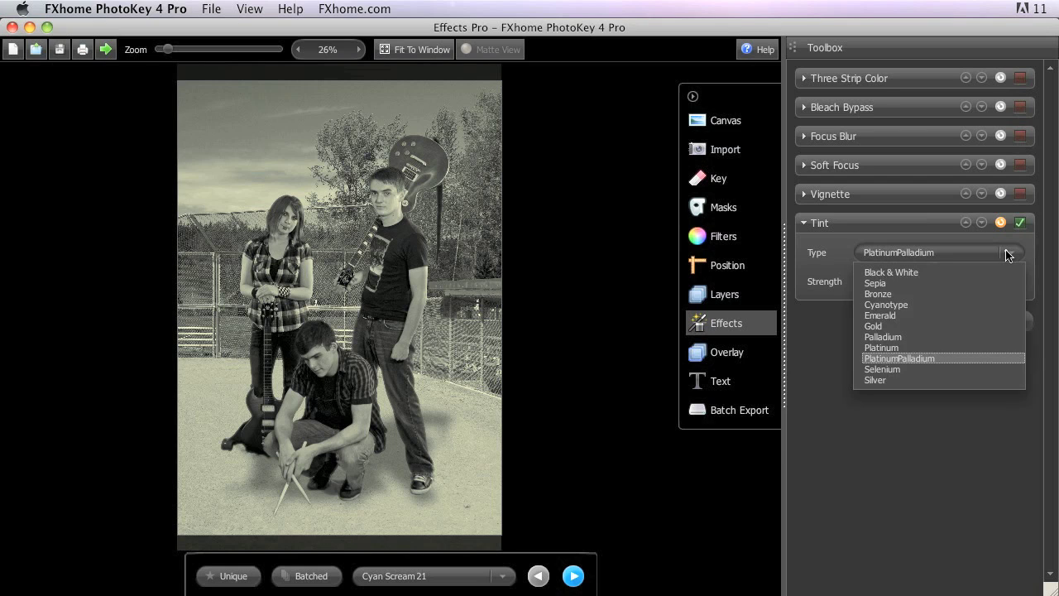
pyautogui.click(905, 369)
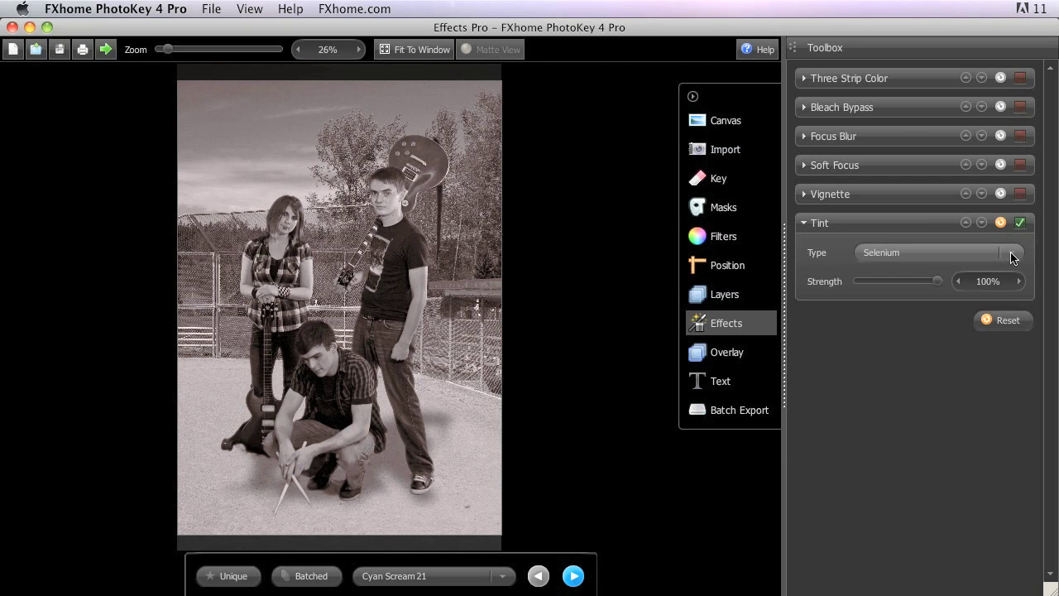
pyautogui.click(1011, 257)
pyautogui.click(893, 381)
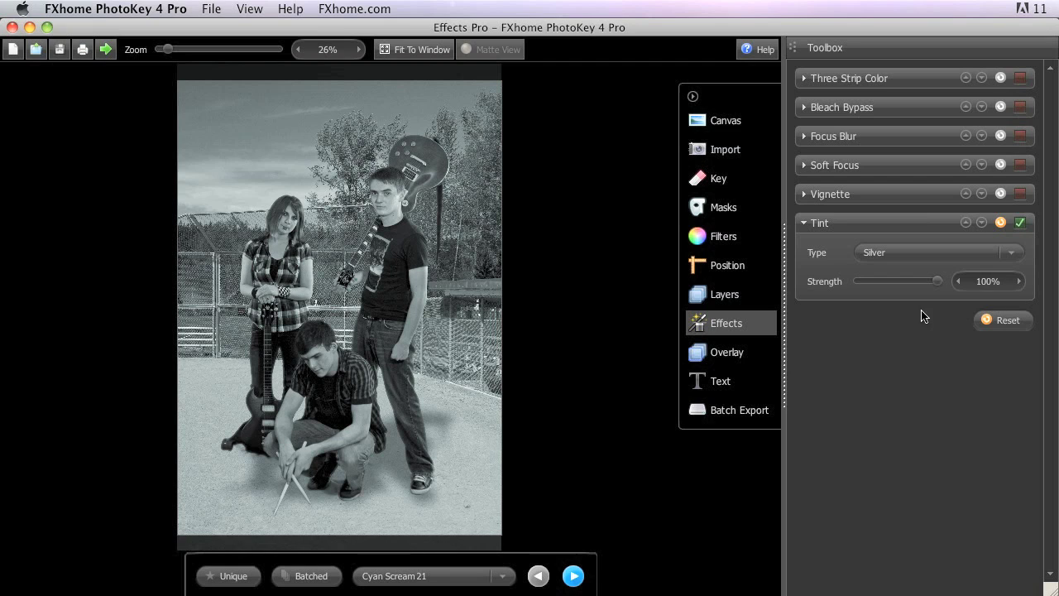
pyautogui.click(1020, 223)
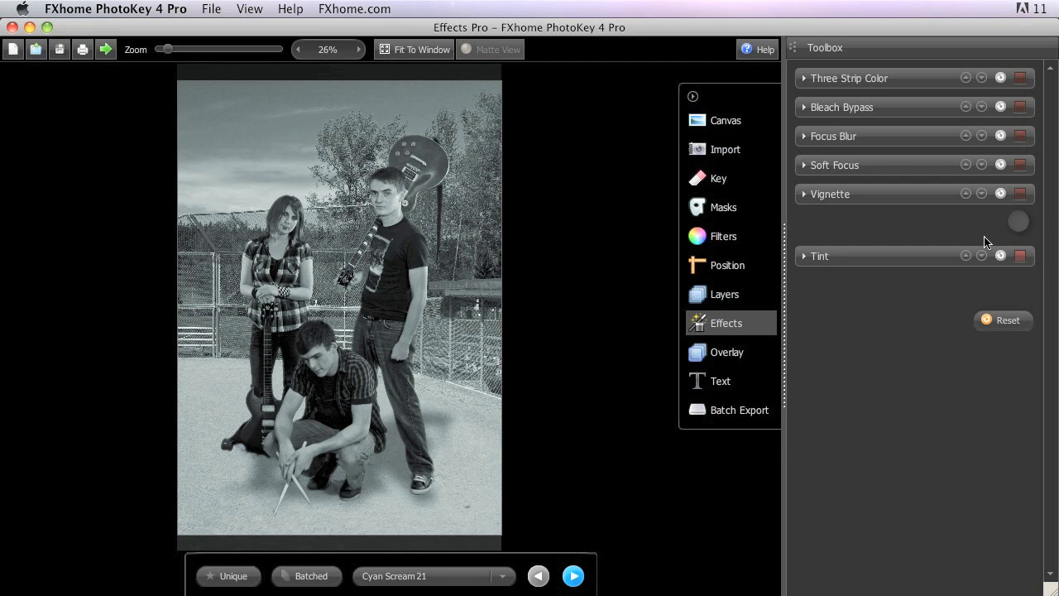
pyautogui.click(887, 83)
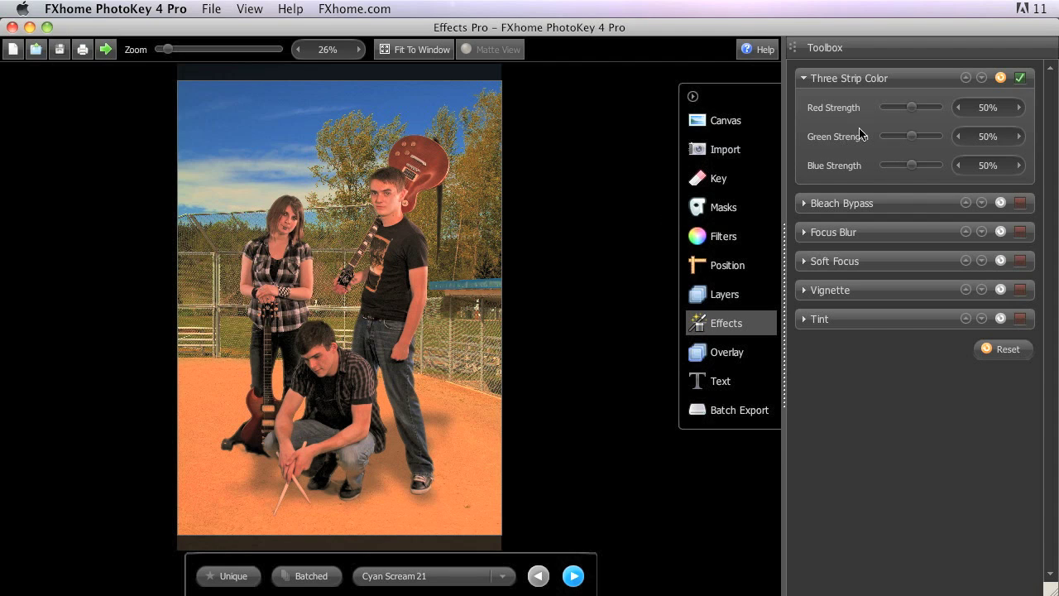
pyautogui.moveTo(912, 107); pyautogui.dragTo(905, 163)
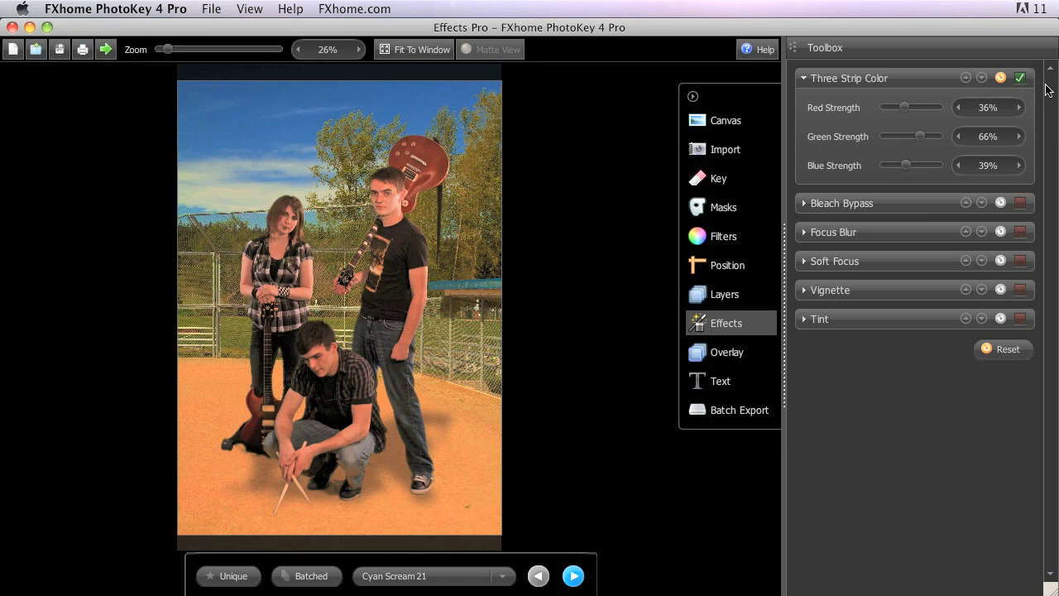
# - Replace Three Strip Color with Bleach Bypass at contrast 1.20, saturation 0.72, strength 48%
pyautogui.click(1022, 79)
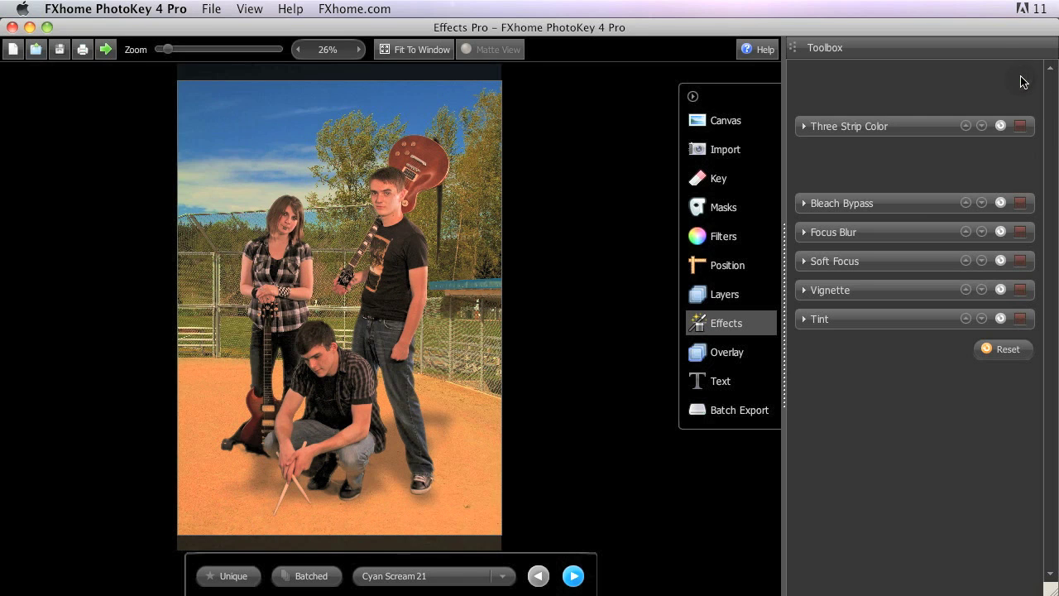
pyautogui.click(892, 108)
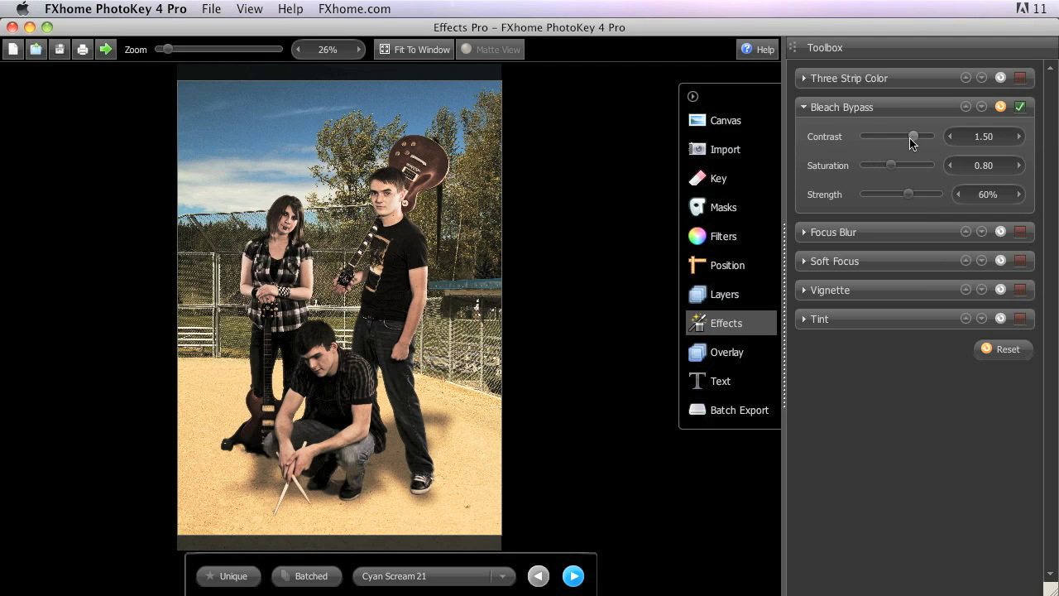
pyautogui.moveTo(912, 140); pyautogui.dragTo(889, 168)
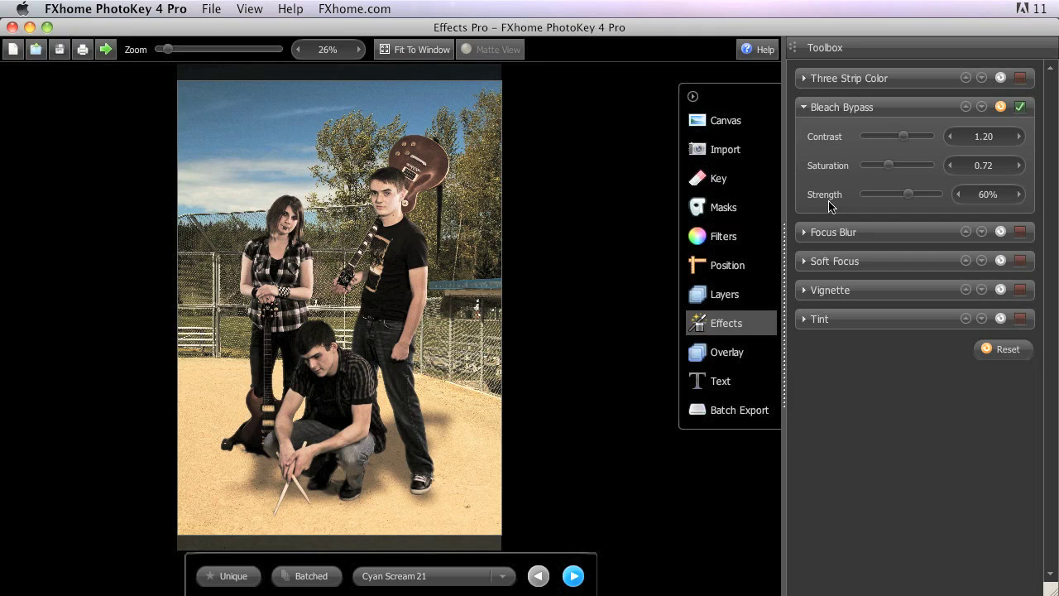
pyautogui.moveTo(907, 195); pyautogui.dragTo(902, 198)
# - Enable a Radial Focus Blur centred on the standing guitarist in the upper middle
pyautogui.click(882, 235)
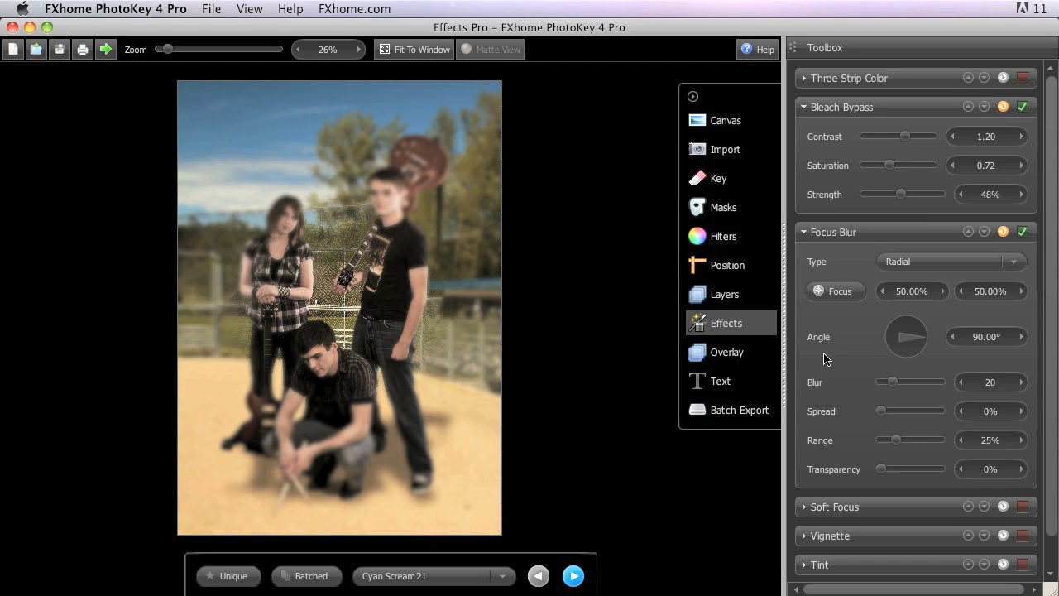
pyautogui.click(841, 294)
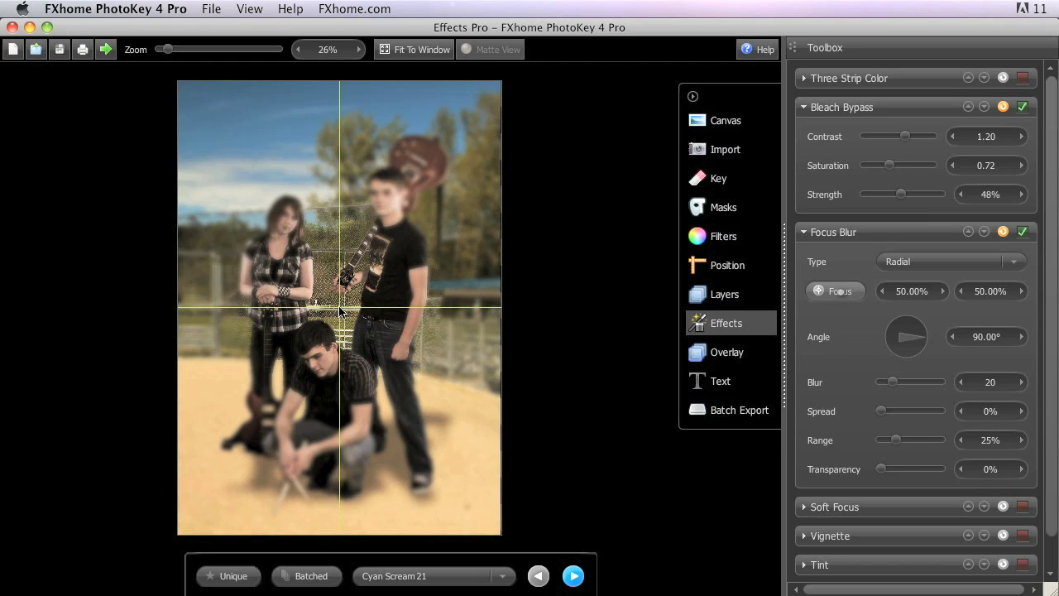
pyautogui.moveTo(340, 310); pyautogui.dragTo(332, 231)
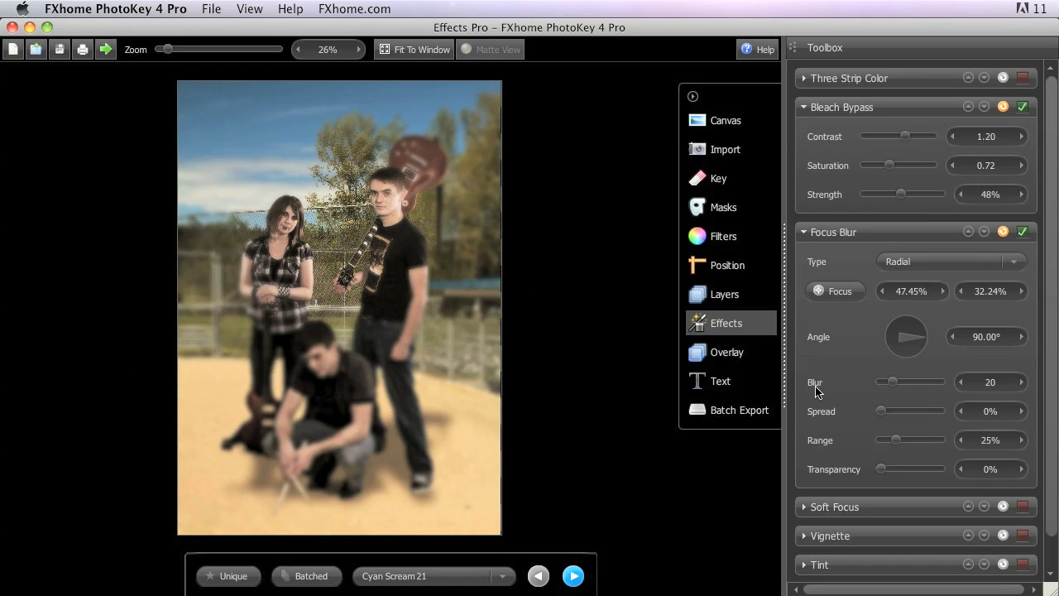
# - Set the focus blur to 43, spread 17%, range 51% and transparency 0%
pyautogui.moveTo(892, 382); pyautogui.dragTo(908, 385)
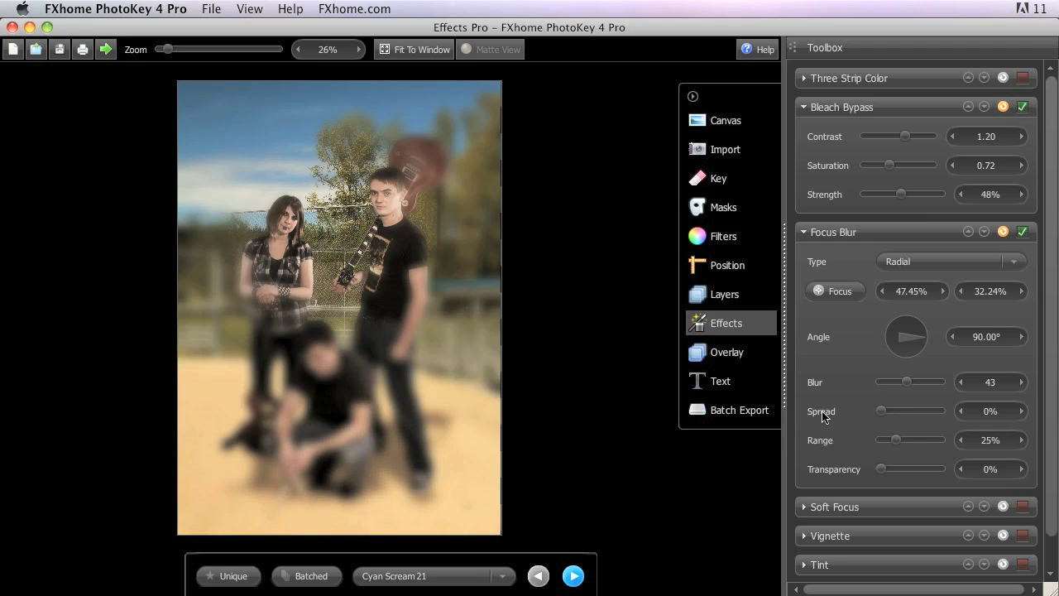
pyautogui.moveTo(880, 411)
pyautogui.mouseDown()
pyautogui.moveTo(911, 414)
pyautogui.moveTo(891, 411)
pyautogui.mouseUp()
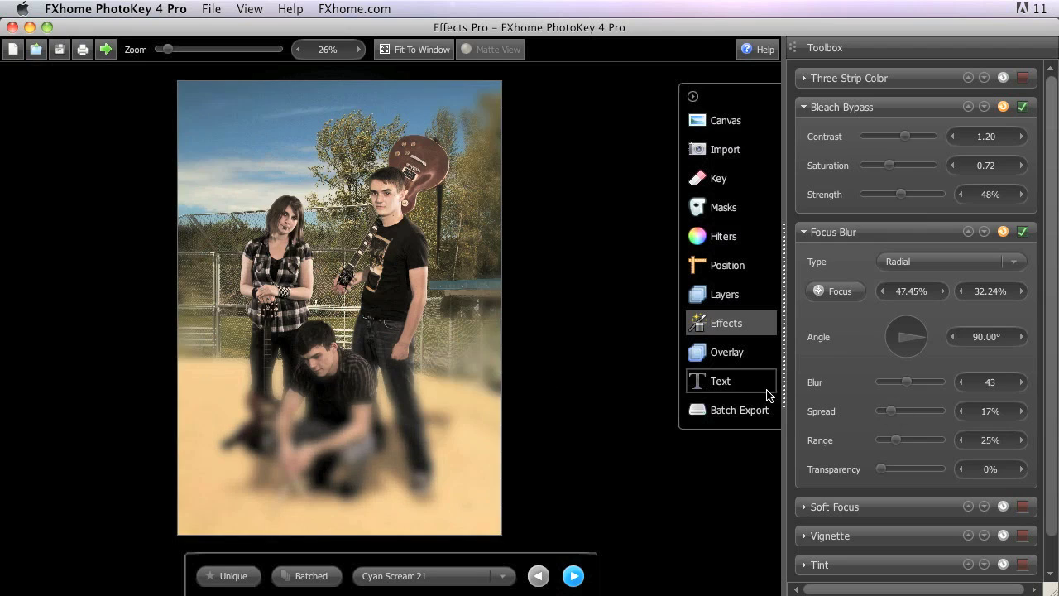
pyautogui.moveTo(894, 439); pyautogui.dragTo(910, 442)
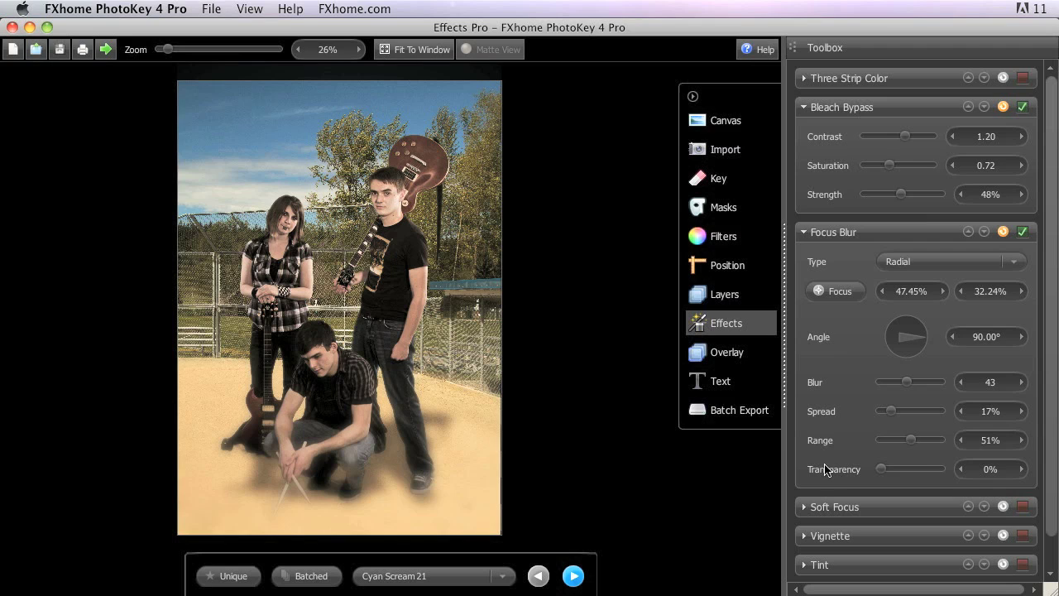
pyautogui.moveTo(882, 469)
pyautogui.mouseDown()
pyautogui.moveTo(922, 470)
pyautogui.moveTo(881, 470)
pyautogui.moveTo(896, 468)
pyautogui.mouseUp()
pyautogui.moveTo(894, 468); pyautogui.dragTo(870, 462)
# - Switch the Focus Blur to Horizontal and narrow its in-focus range
pyautogui.click(916, 263)
pyautogui.click(918, 280)
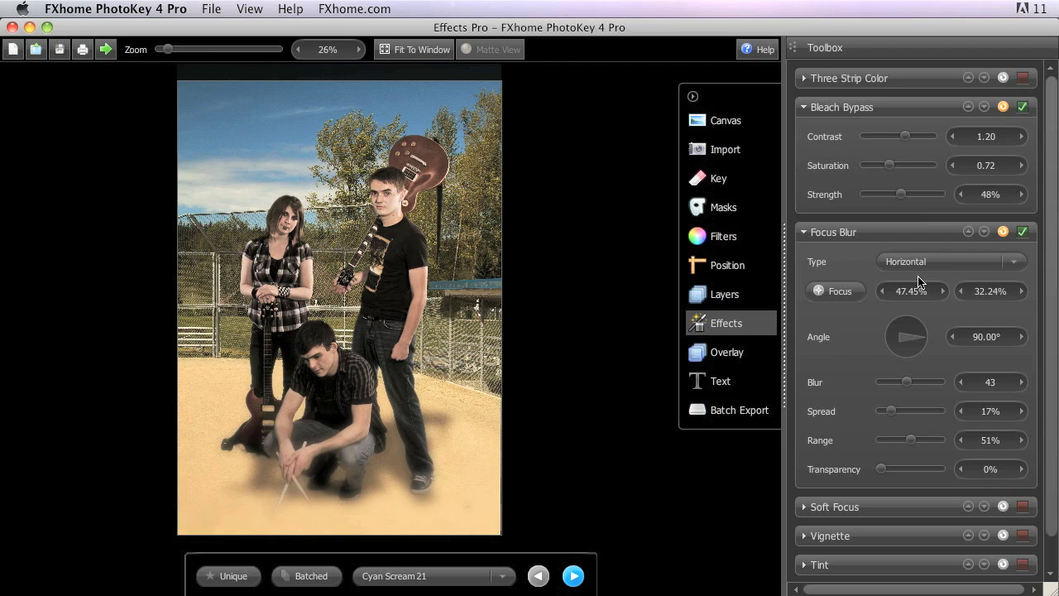
pyautogui.moveTo(911, 439); pyautogui.dragTo(886, 411)
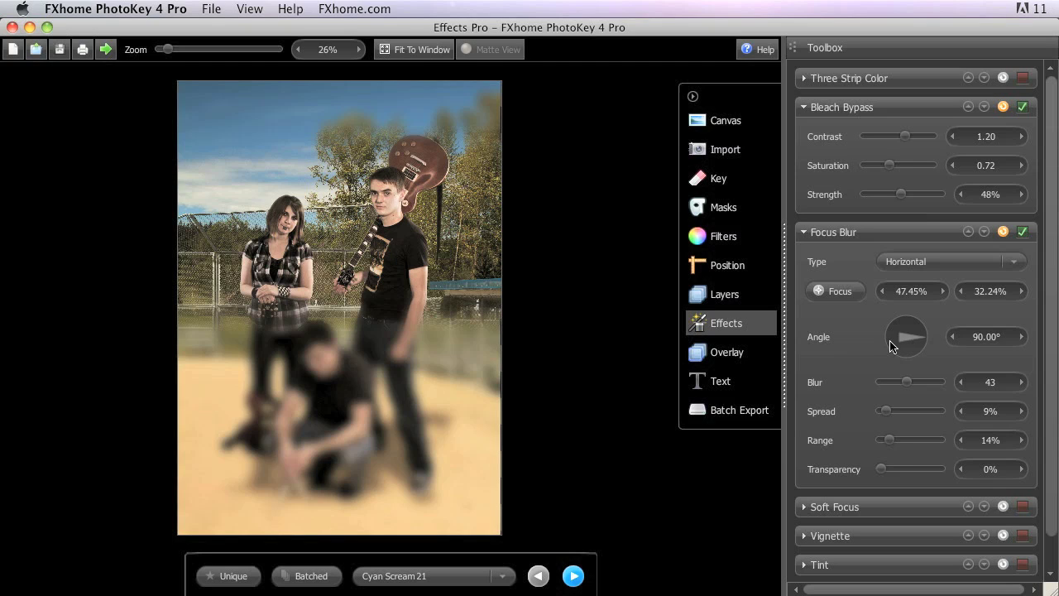
# - Focus the blur at the photo's right edge, angled 71.85° with range 39%
pyautogui.click(842, 293)
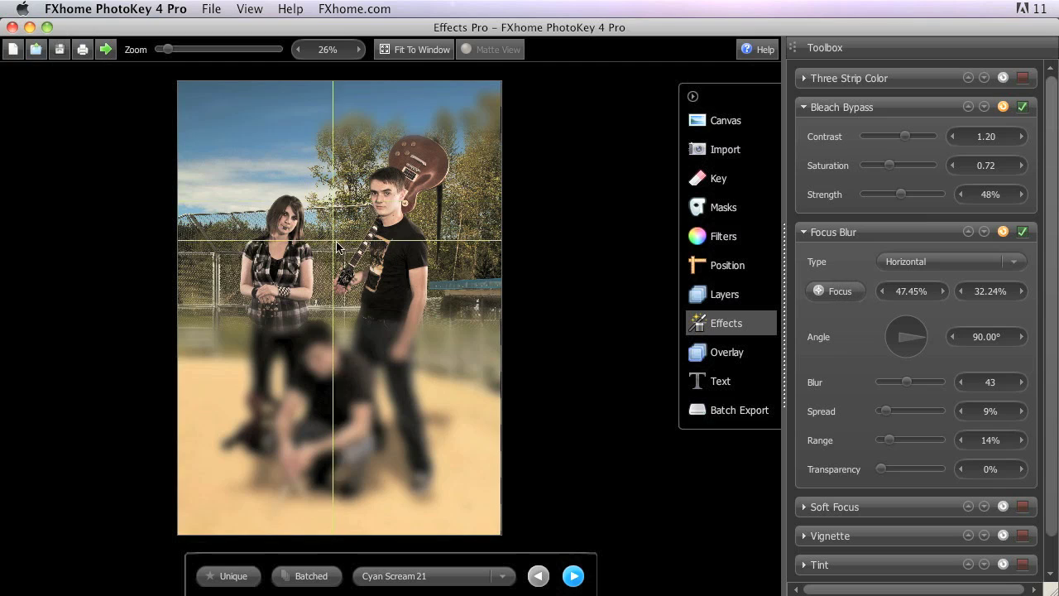
pyautogui.click(498, 248)
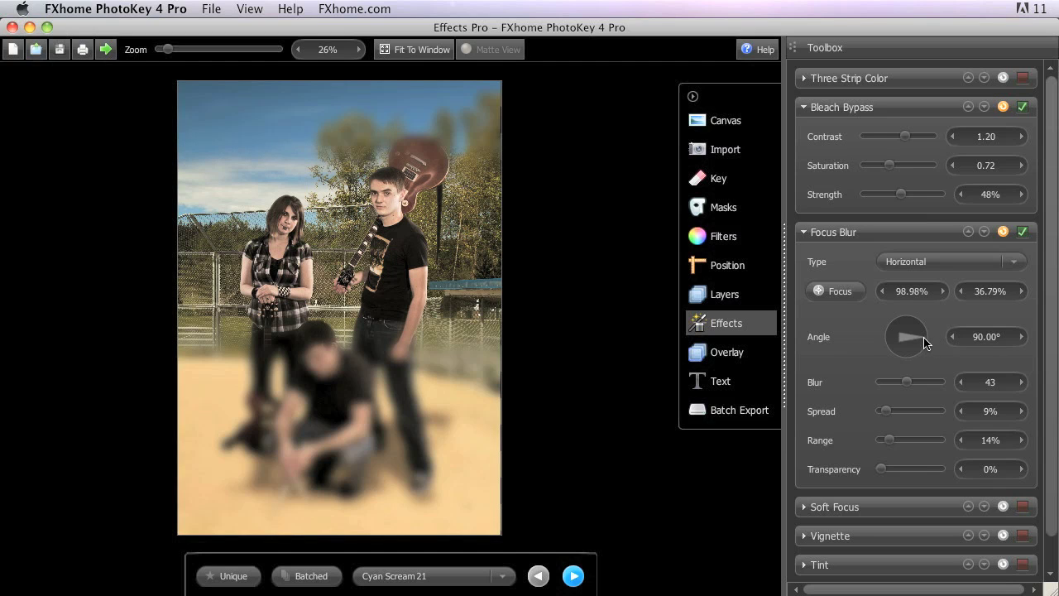
pyautogui.moveTo(926, 342)
pyautogui.mouseDown()
pyautogui.moveTo(924, 330)
pyautogui.moveTo(910, 362)
pyautogui.moveTo(926, 336)
pyautogui.mouseUp()
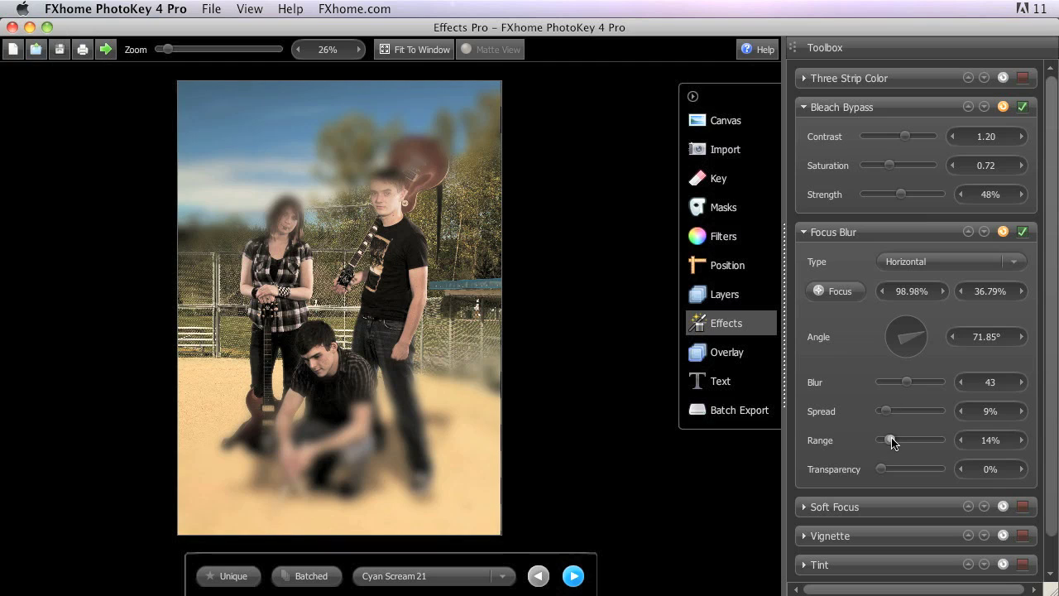
pyautogui.moveTo(890, 440); pyautogui.dragTo(904, 439)
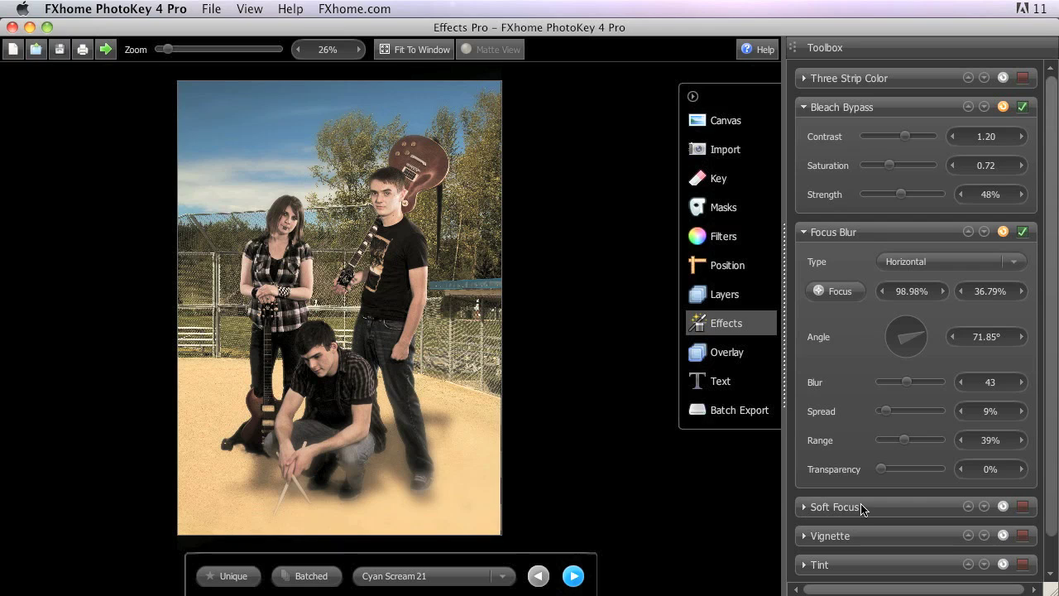
# - Turn off Focus Blur and Bleach Bypass, load the Cyan Scream 47 portrait, and expand Soft Focus
pyautogui.click(1023, 232)
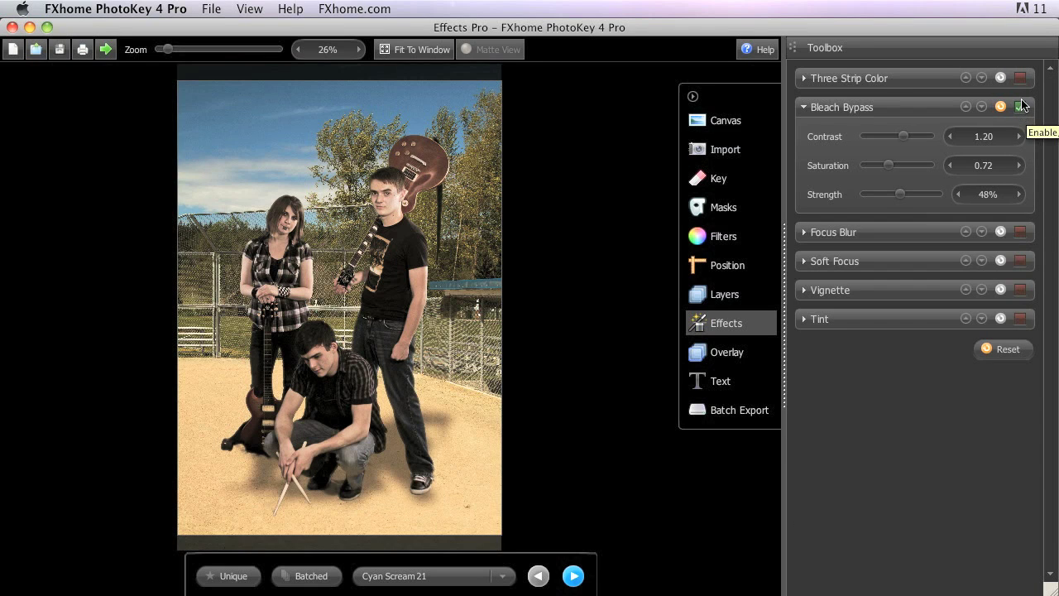
pyautogui.click(1023, 106)
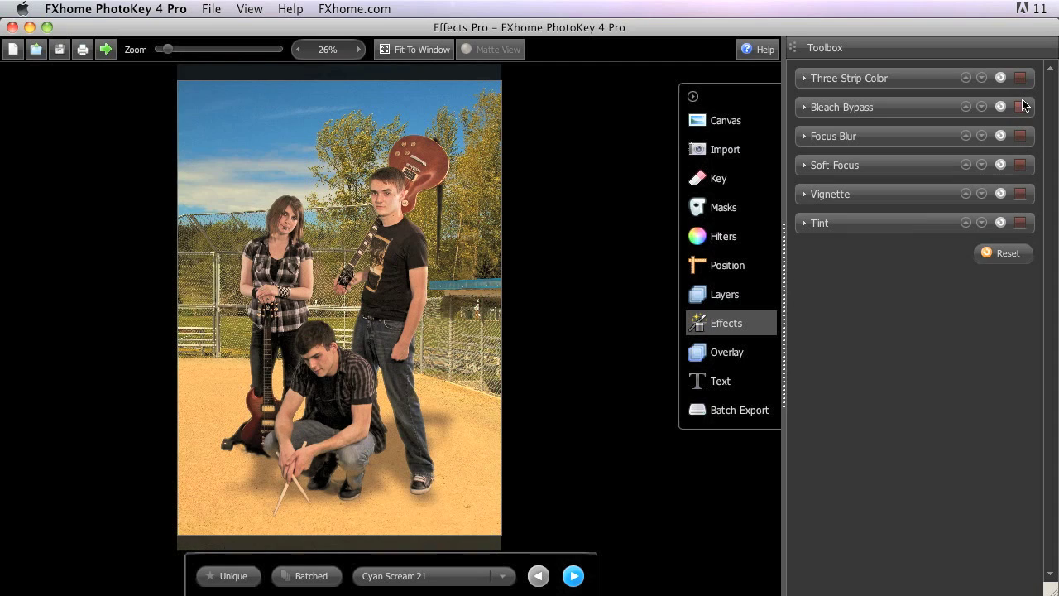
pyautogui.click(573, 577)
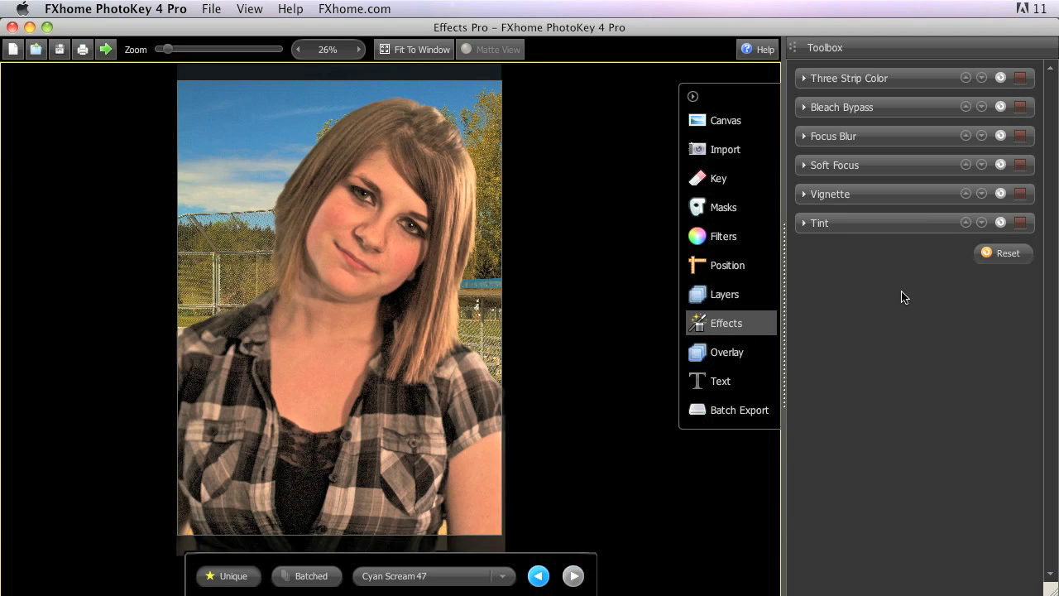
pyautogui.click(887, 171)
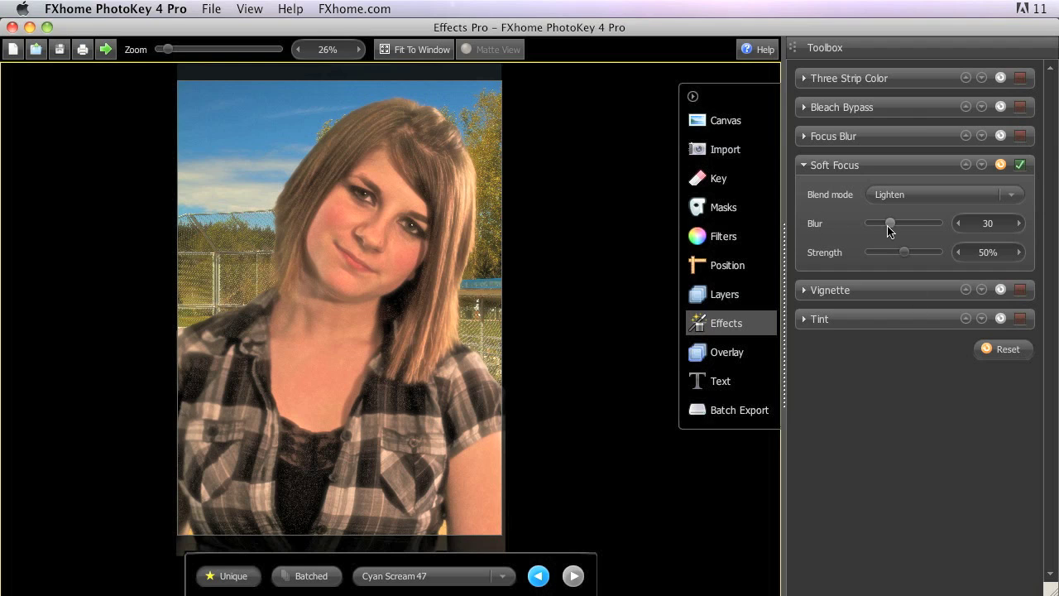
# - Raise the portrait's Soft Focus Blur to 49 and Strength to 68%
pyautogui.moveTo(888, 230); pyautogui.dragTo(903, 228)
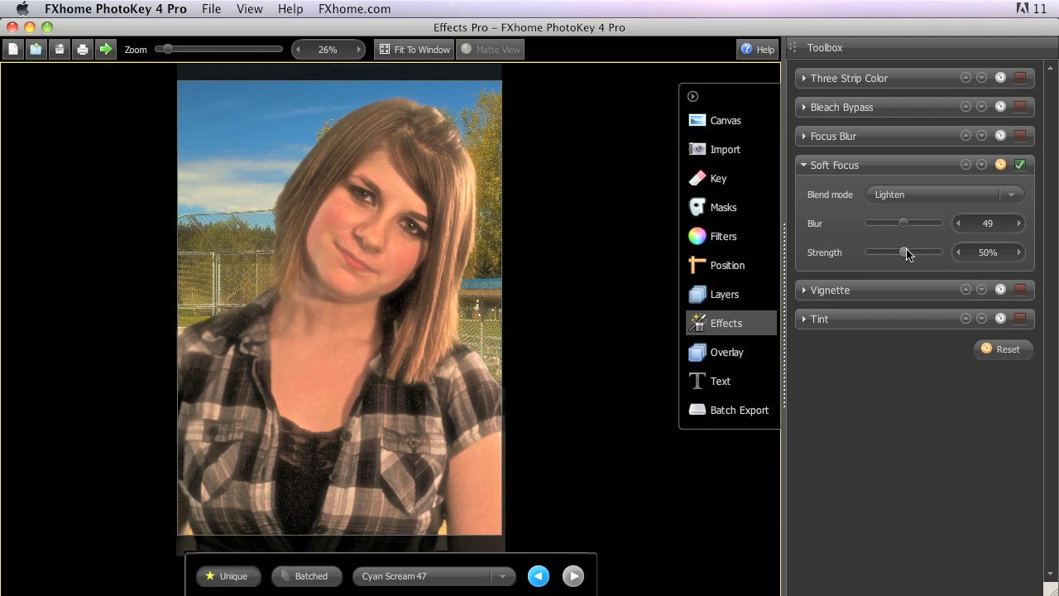
pyautogui.moveTo(907, 254); pyautogui.dragTo(917, 254)
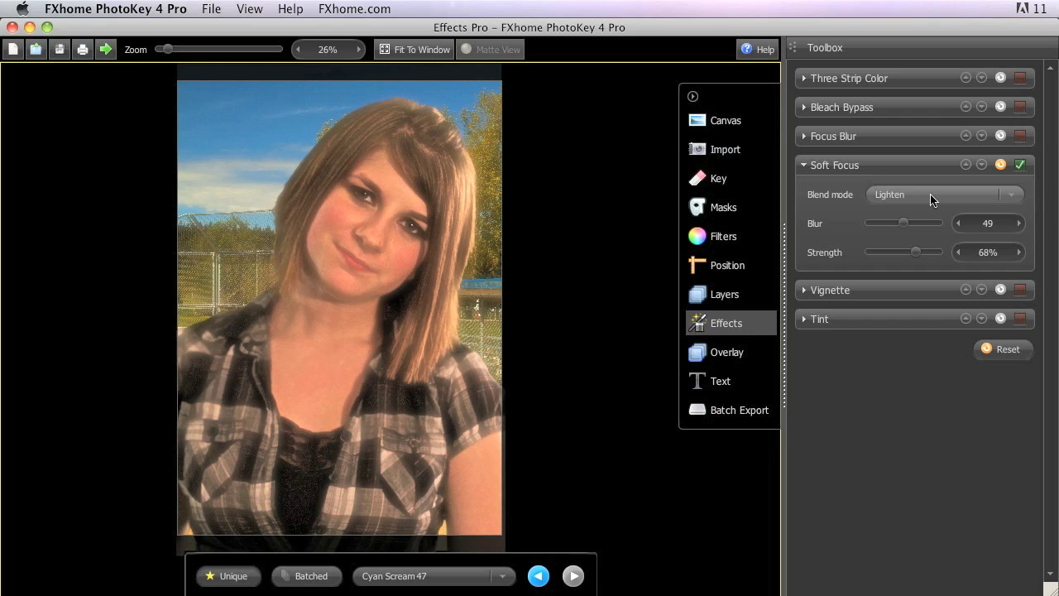
# - Try the Normal, Add and Screen blend modes for Soft Focus, then settle on Soft Light
pyautogui.click(1007, 193)
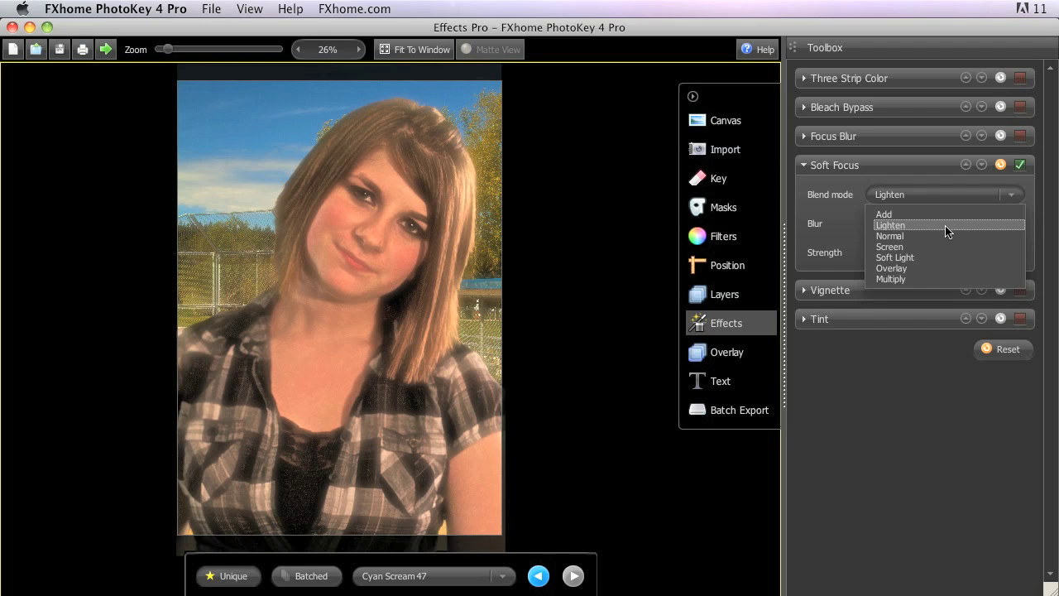
pyautogui.click(919, 236)
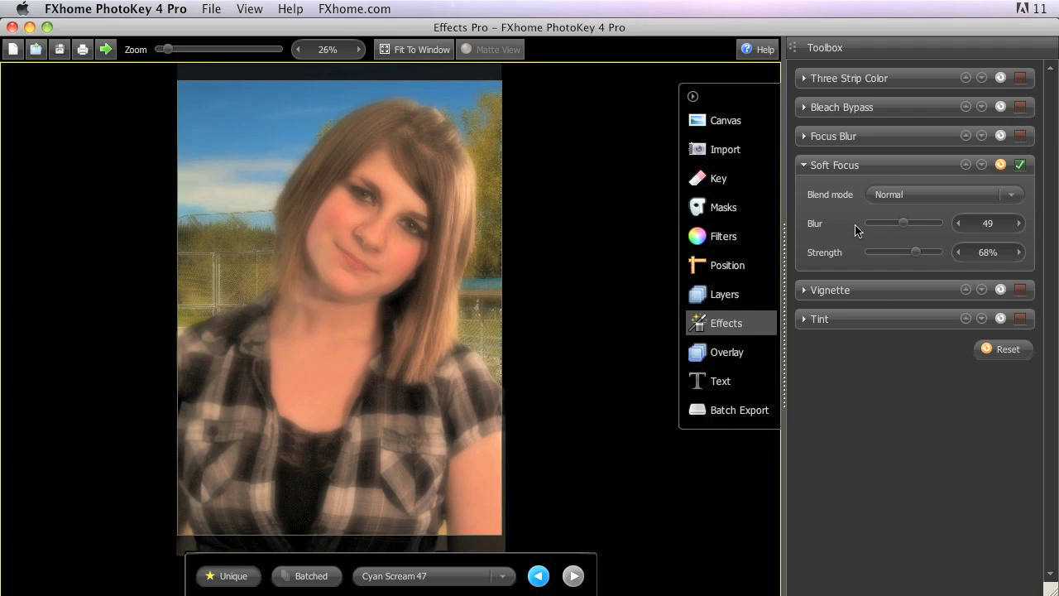
pyautogui.click(1000, 195)
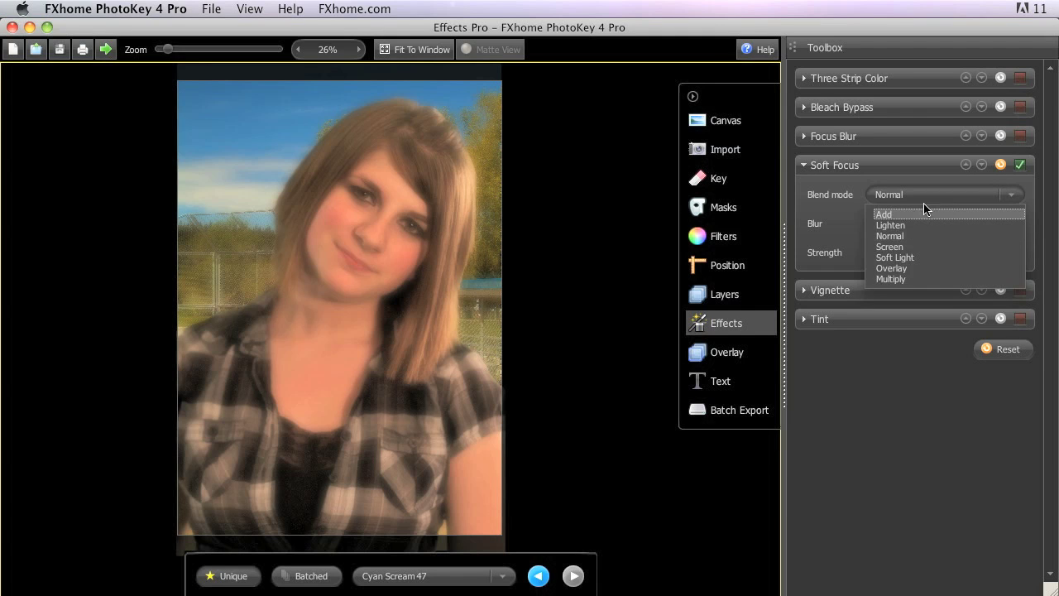
pyautogui.click(905, 215)
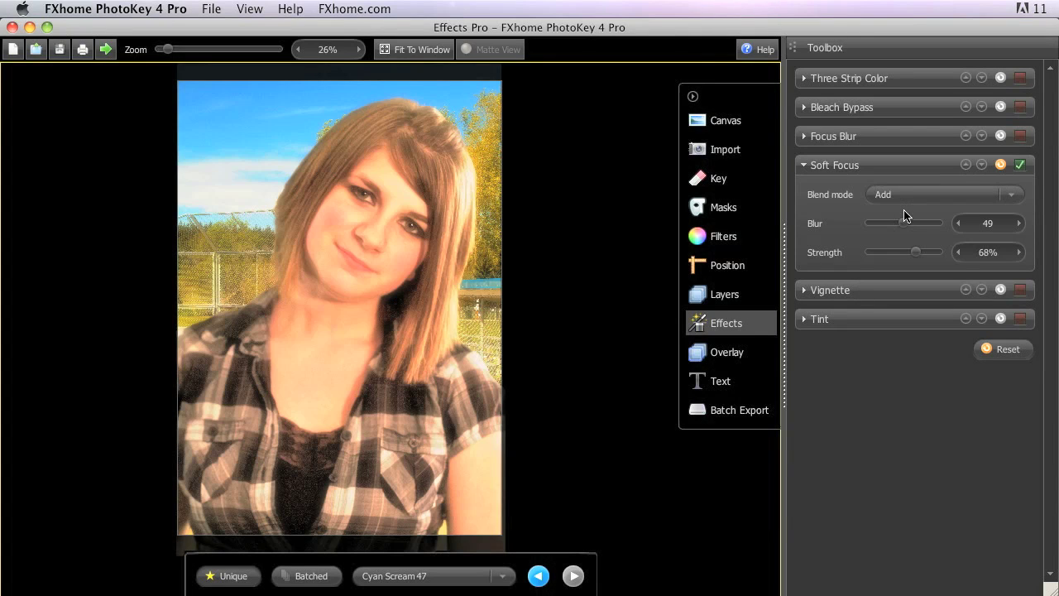
pyautogui.click(1010, 196)
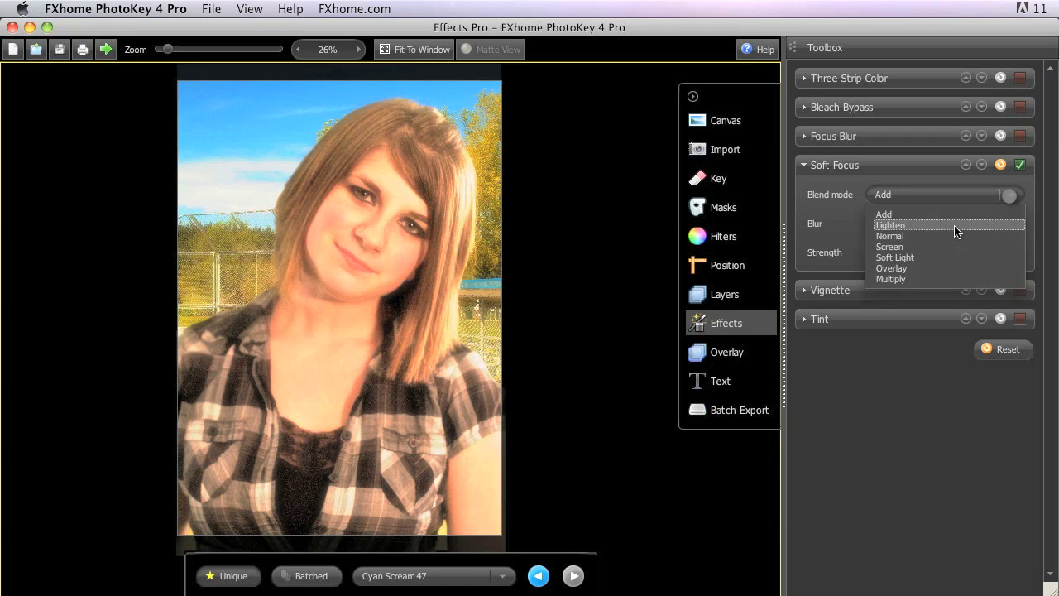
pyautogui.click(934, 246)
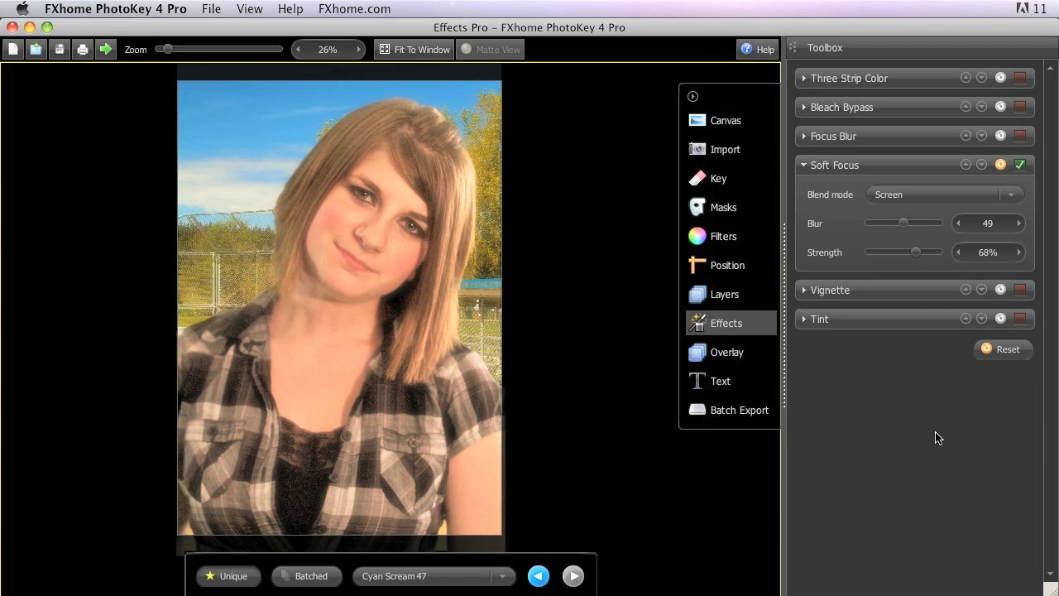
pyautogui.click(1011, 194)
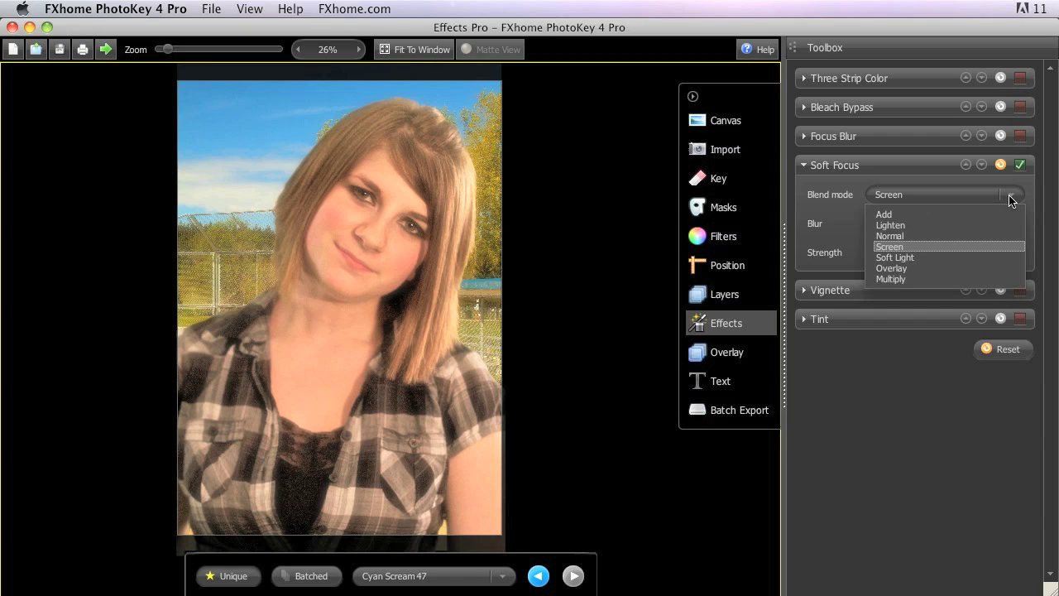
pyautogui.click(954, 257)
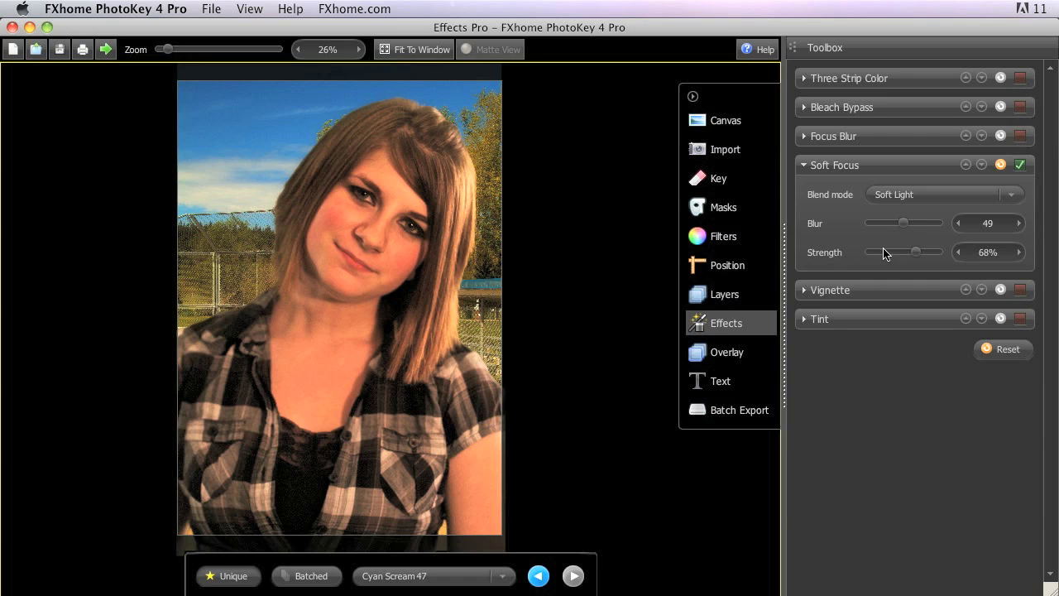
# - Lower Soft Focus strength to 34% and toggle the effect off and on to compare
pyautogui.moveTo(916, 254); pyautogui.dragTo(890, 255)
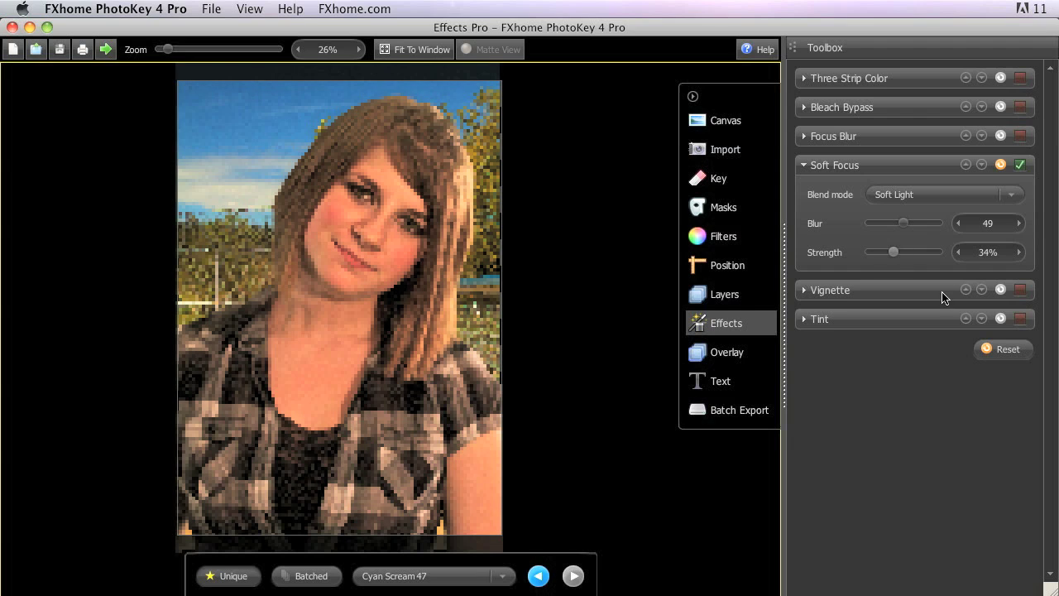
pyautogui.click(1020, 168)
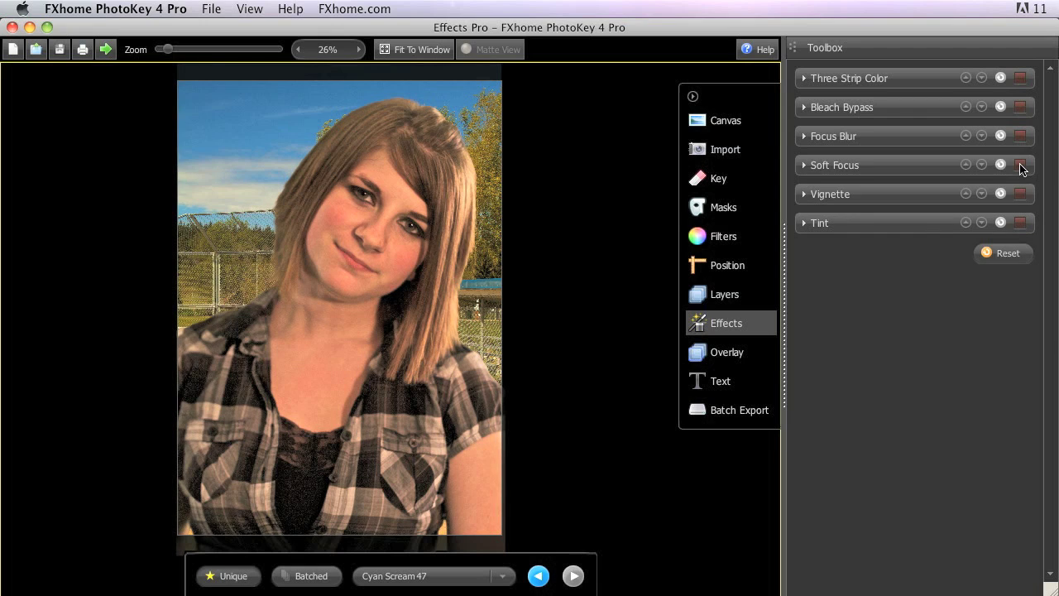
pyautogui.click(1021, 167)
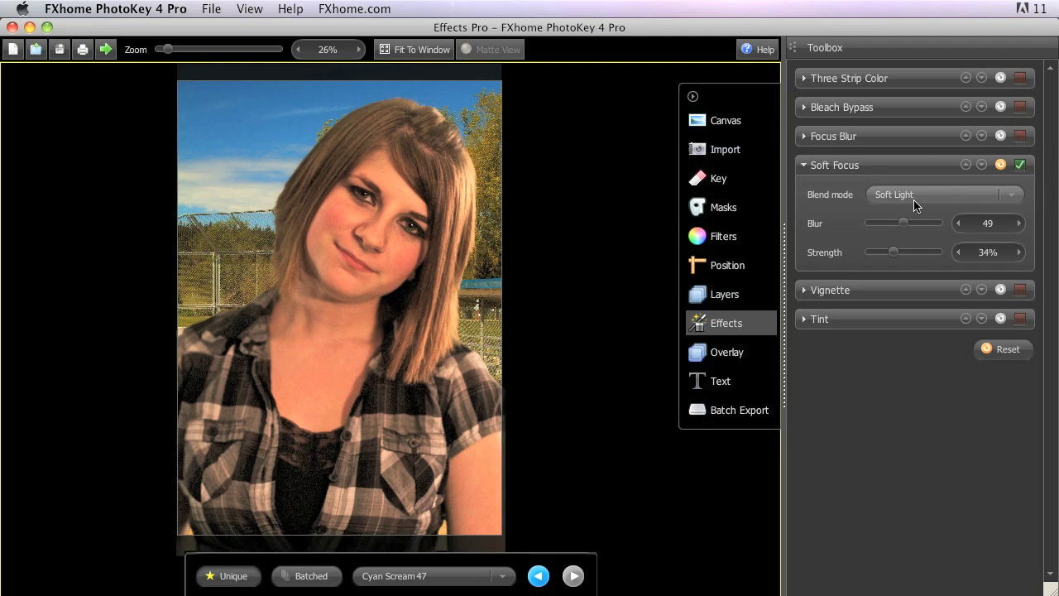
# - Compare Overlay, Multiply and Lighten blend modes, then return to Soft Light
pyautogui.click(1011, 196)
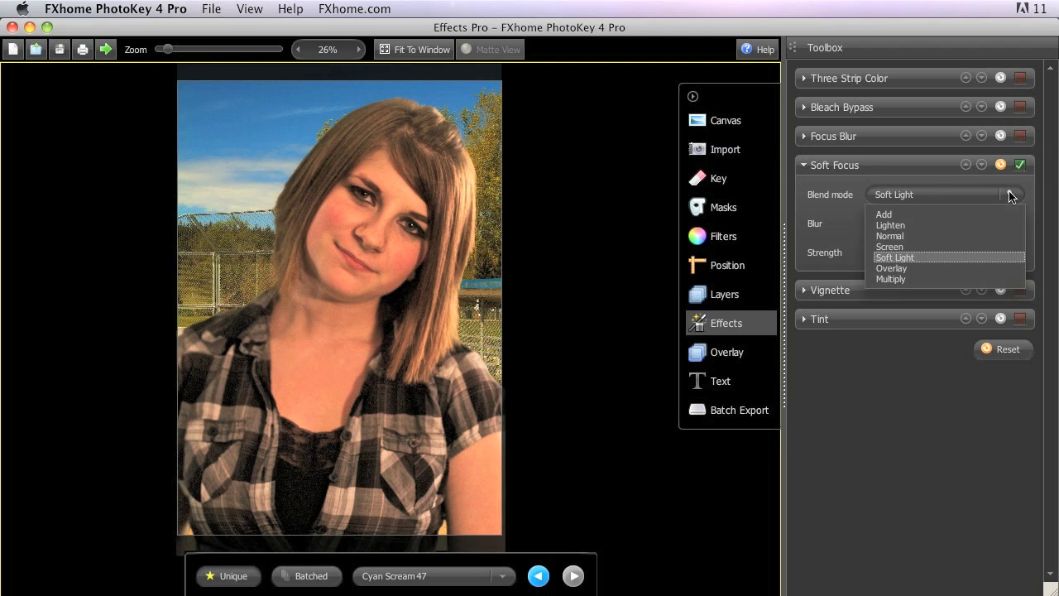
pyautogui.click(924, 277)
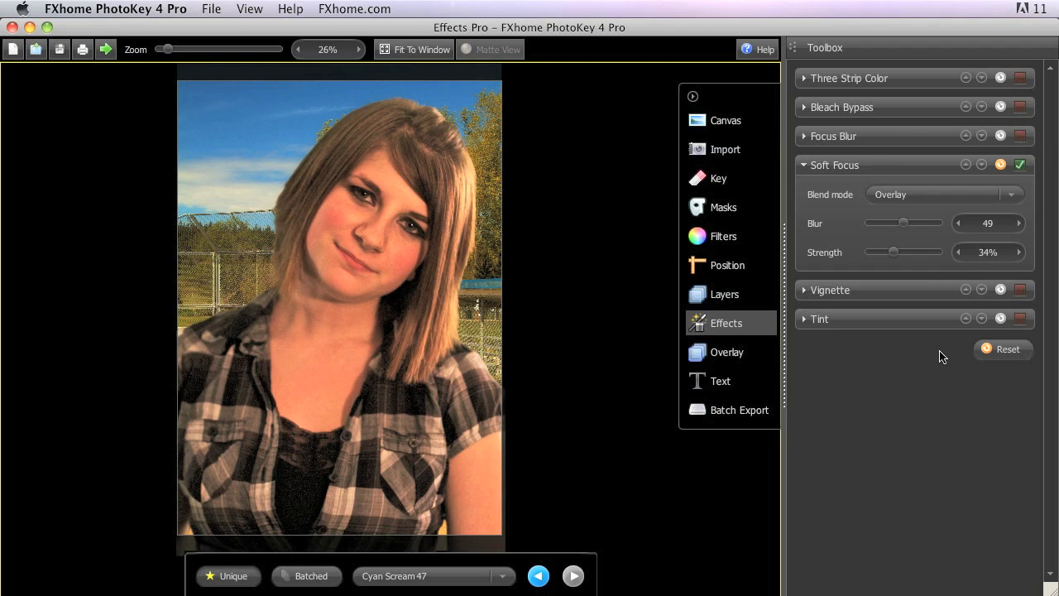
pyautogui.click(1012, 196)
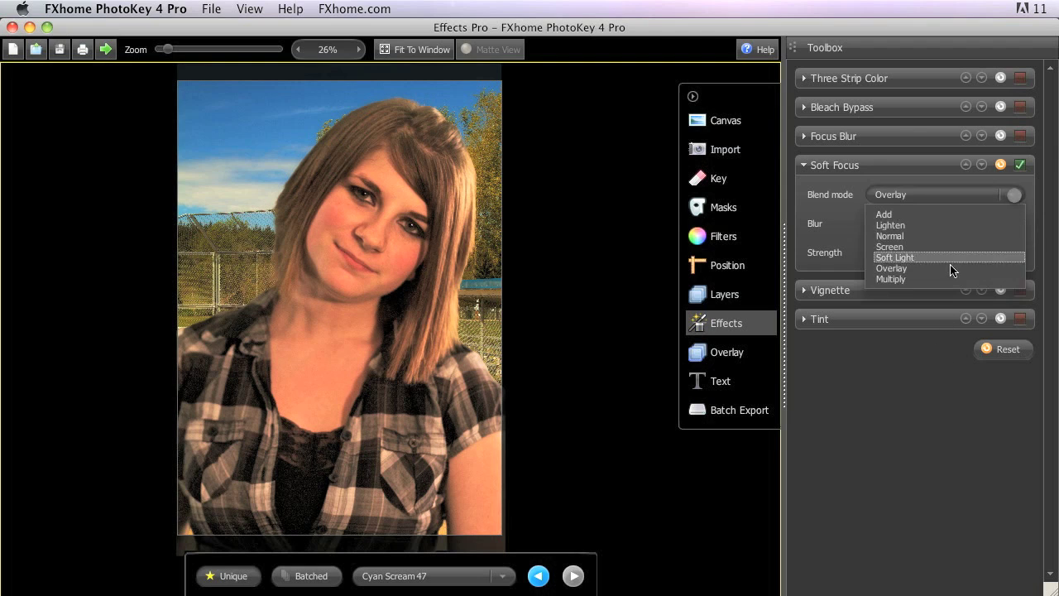
pyautogui.click(937, 278)
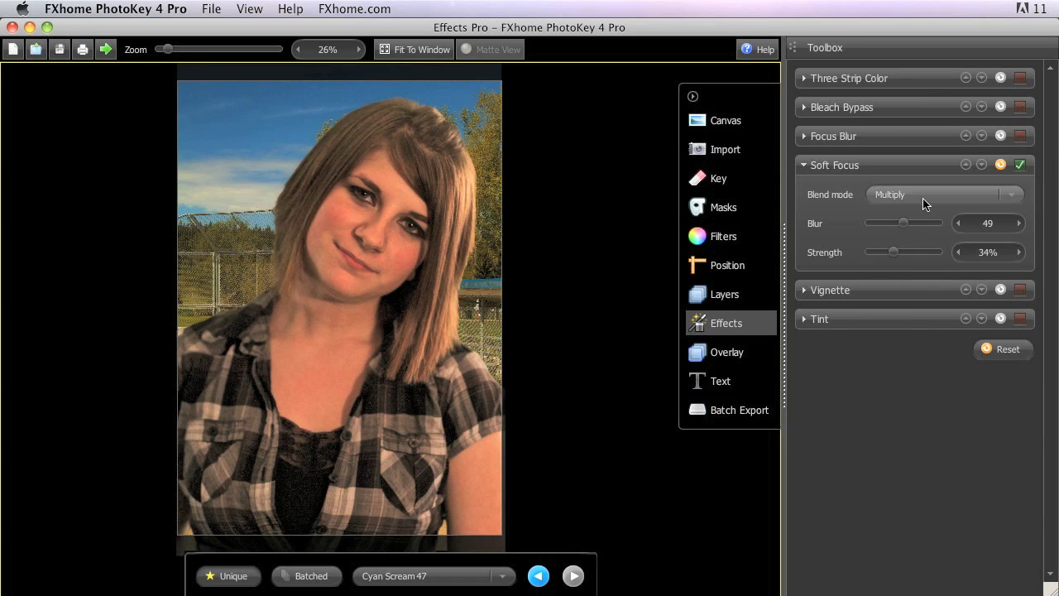
pyautogui.click(1004, 197)
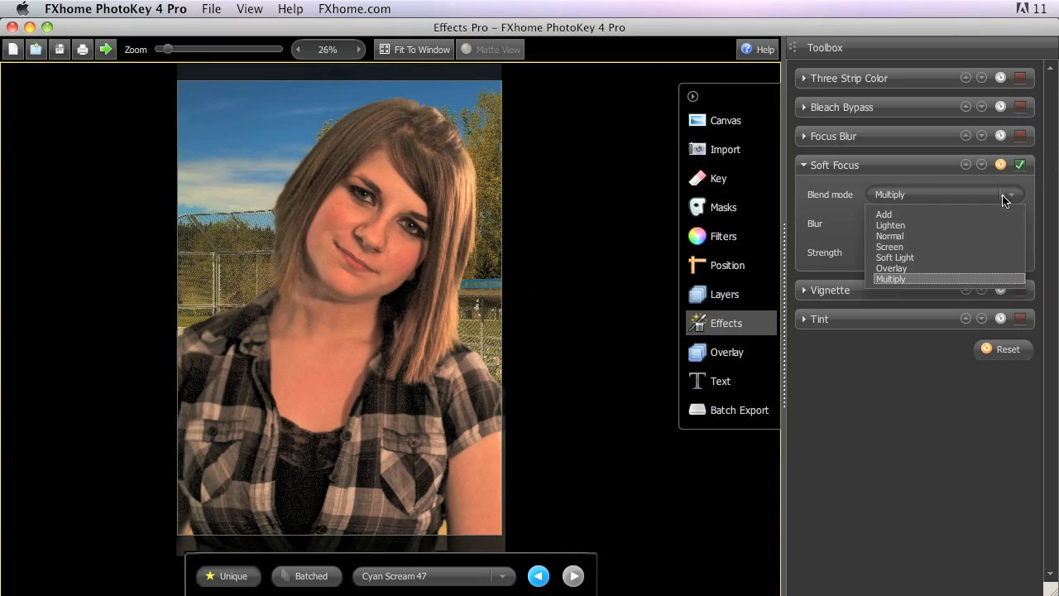
pyautogui.click(936, 226)
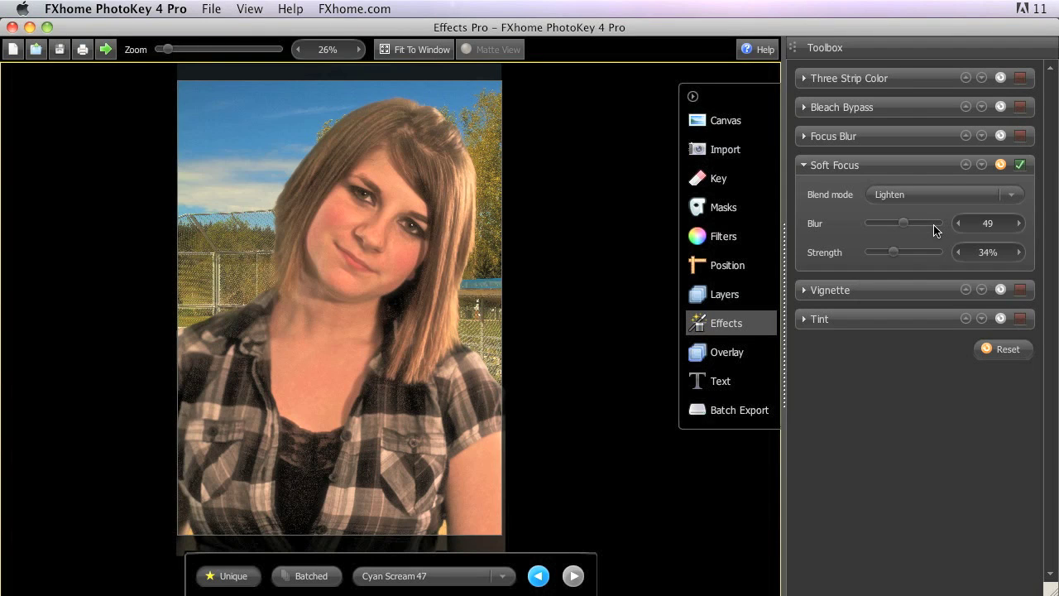
pyautogui.click(1009, 198)
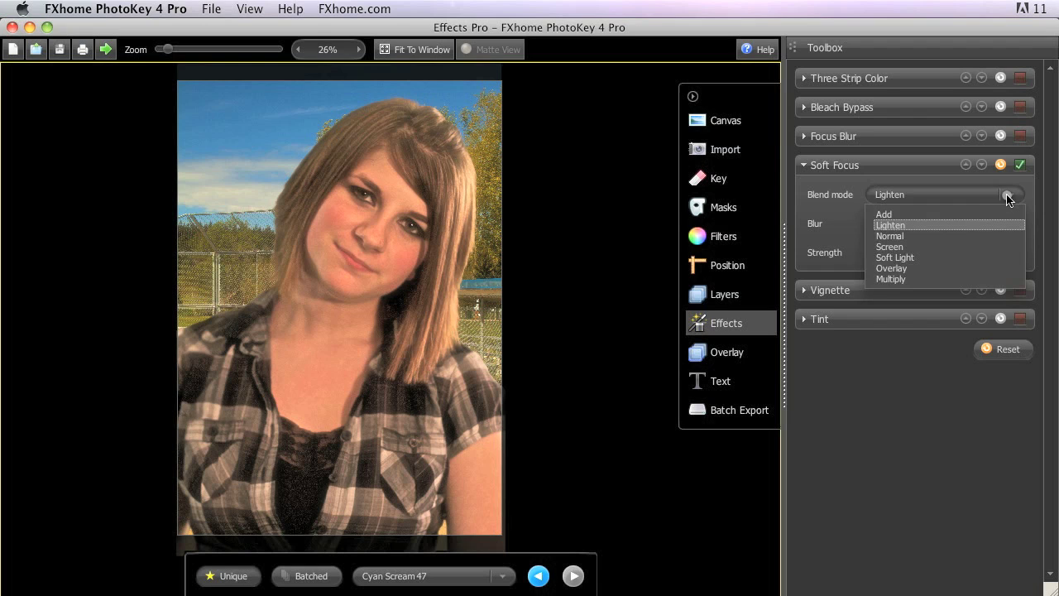
pyautogui.click(949, 260)
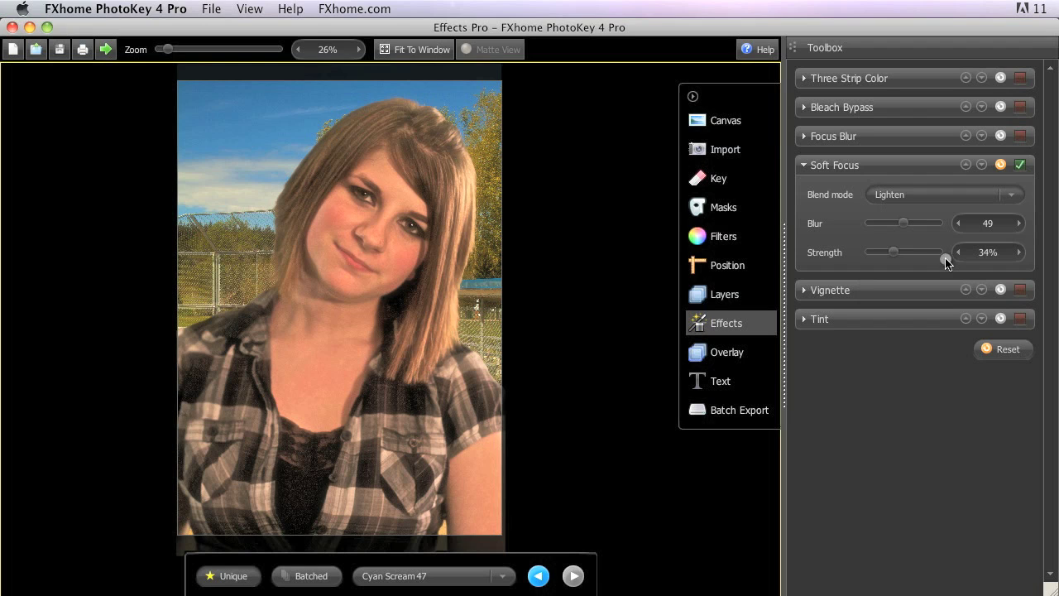